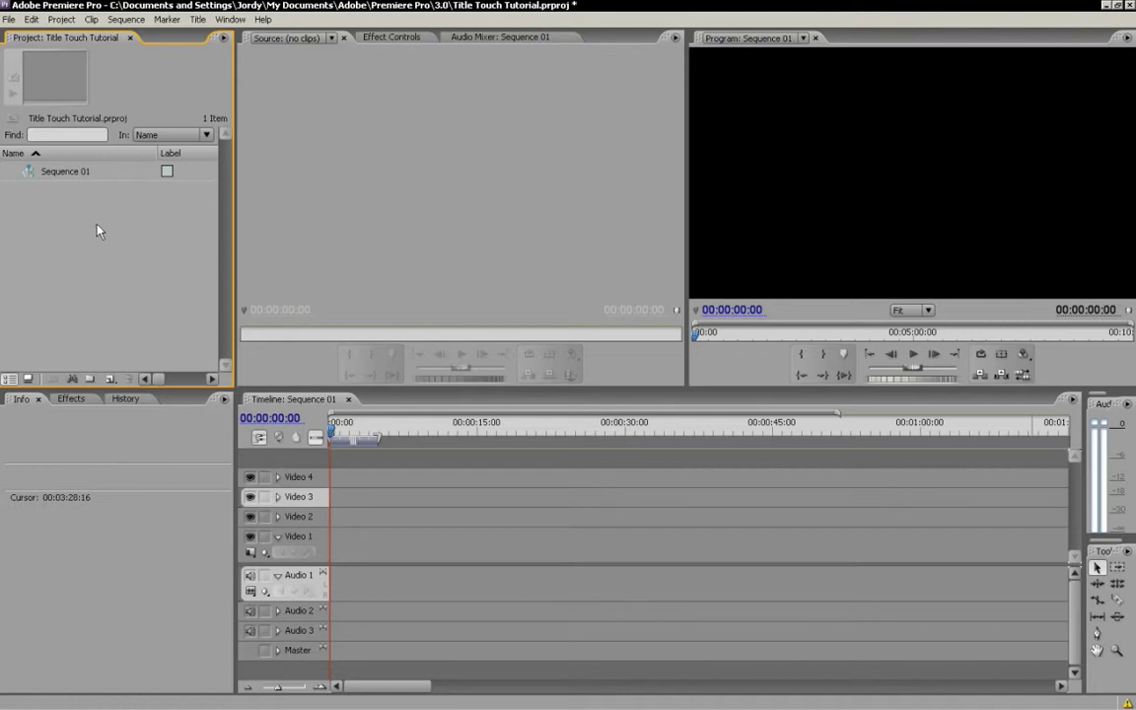
Create a new title named 'Yapper Design' from the Project panel
right_click(64, 206)
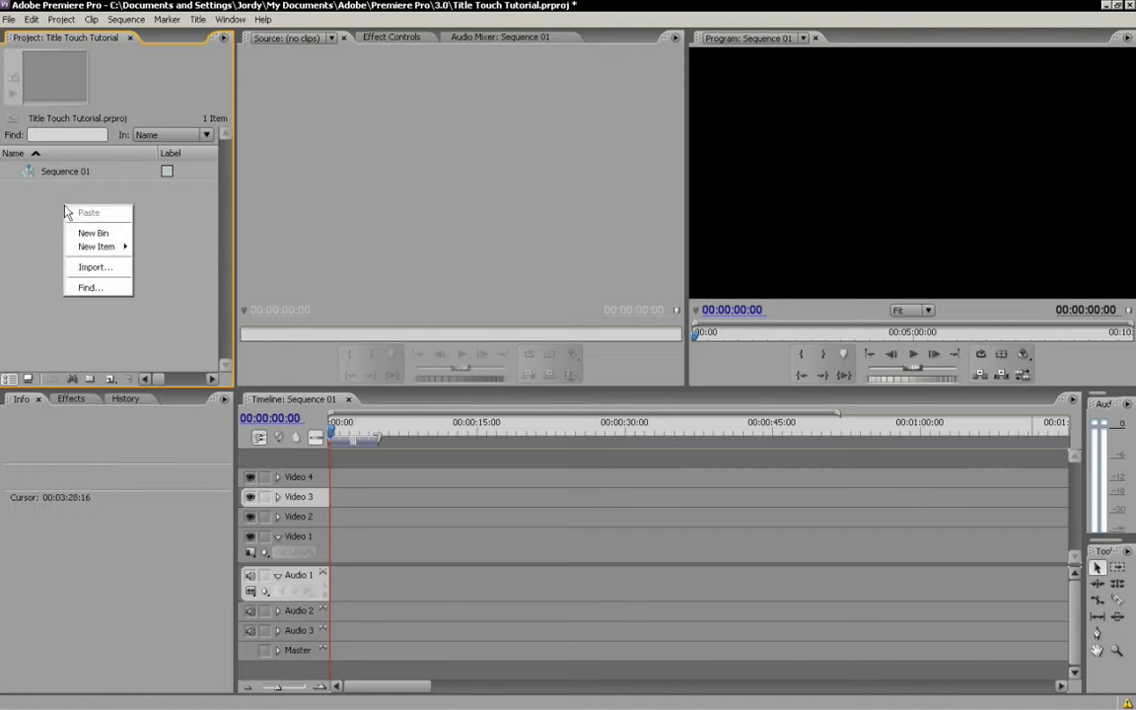
mouse_move(108, 246)
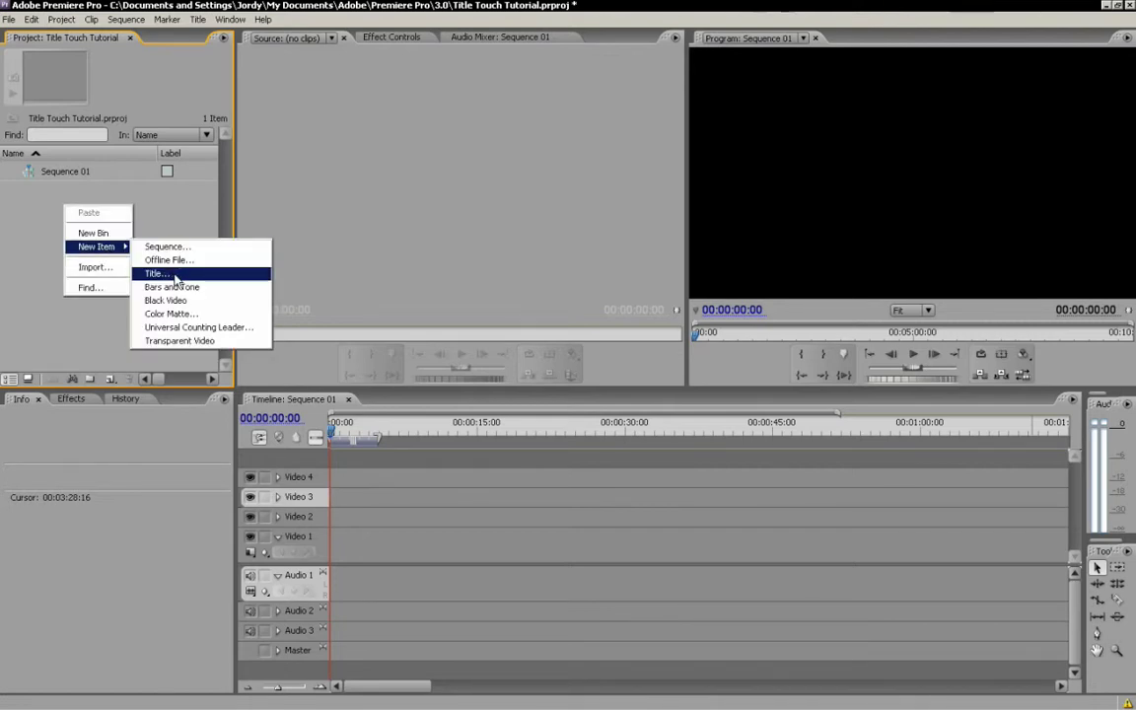
click(160, 273)
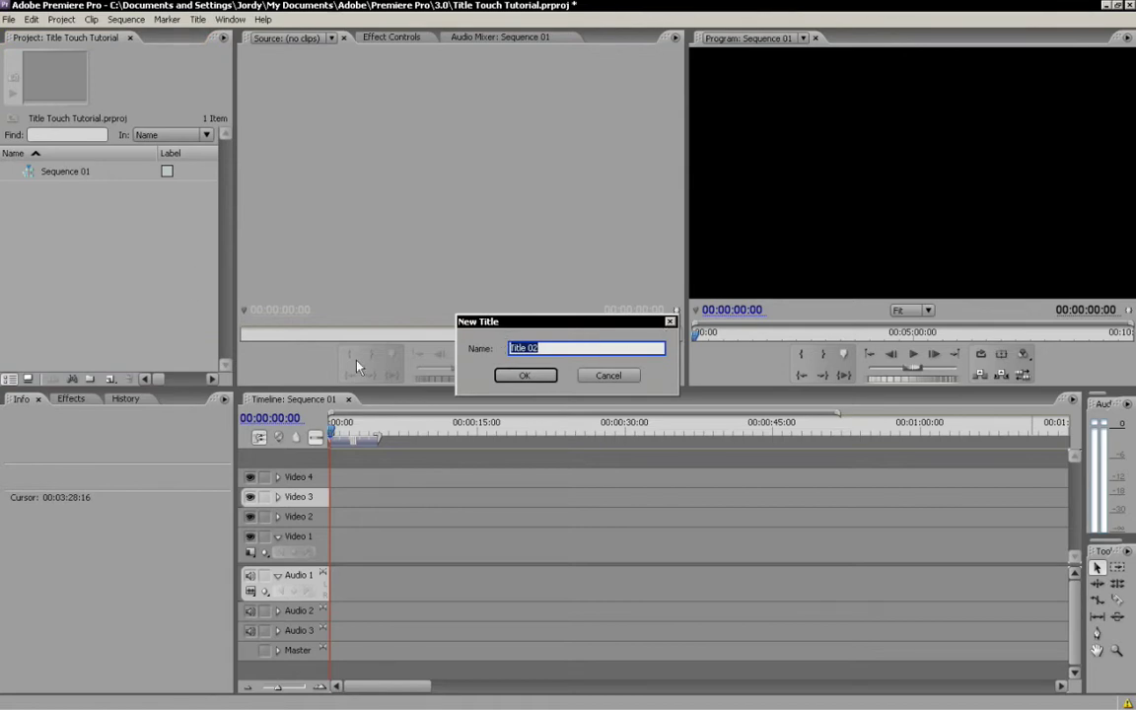
text(Yapper Design)
key(Return)
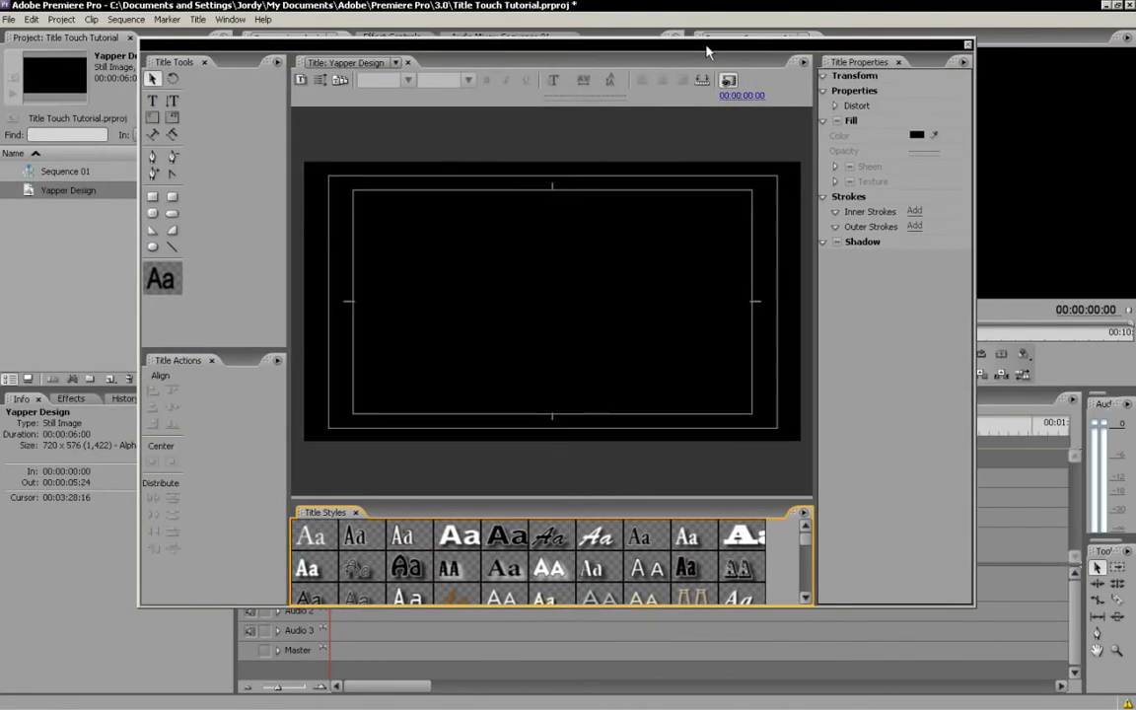
Type the Yapper Design text on the title canvas and drag the text box into position
click(153, 101)
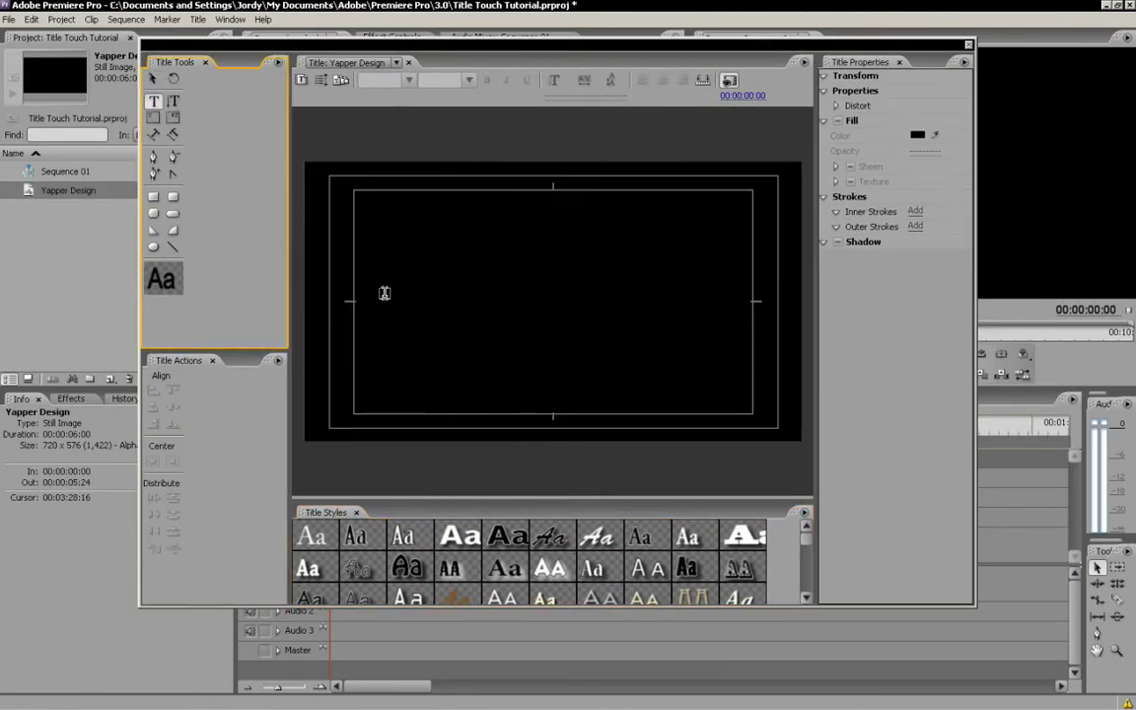
click(384, 271)
text(Yapper)
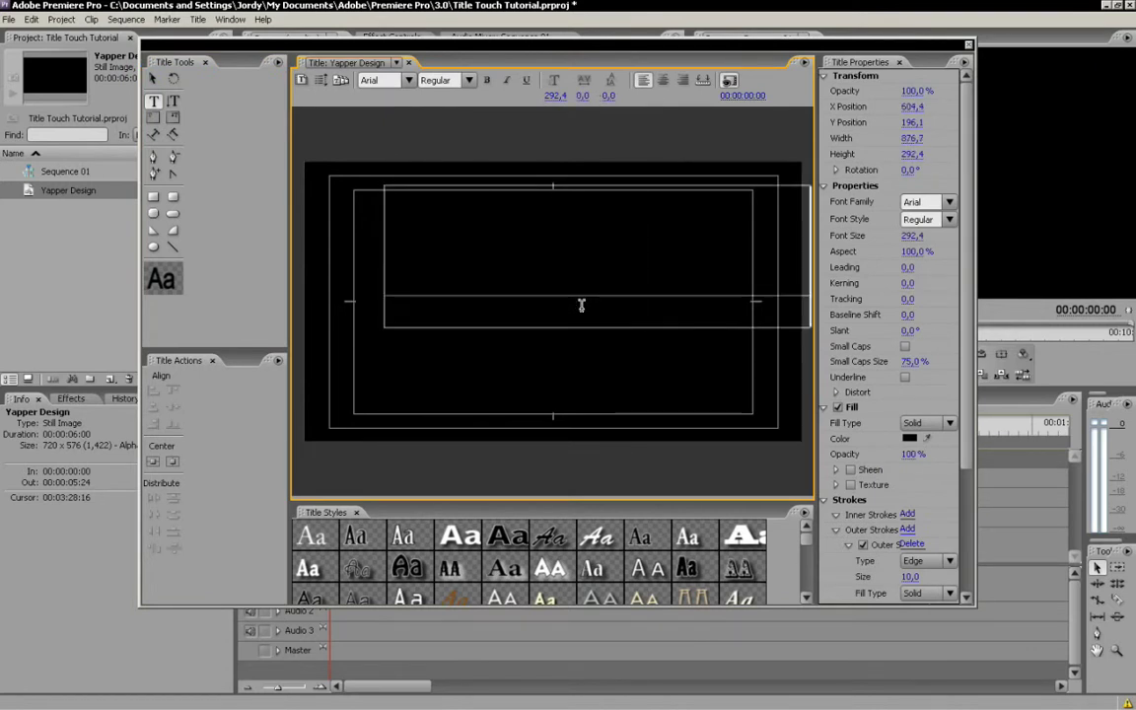
text( Desi)
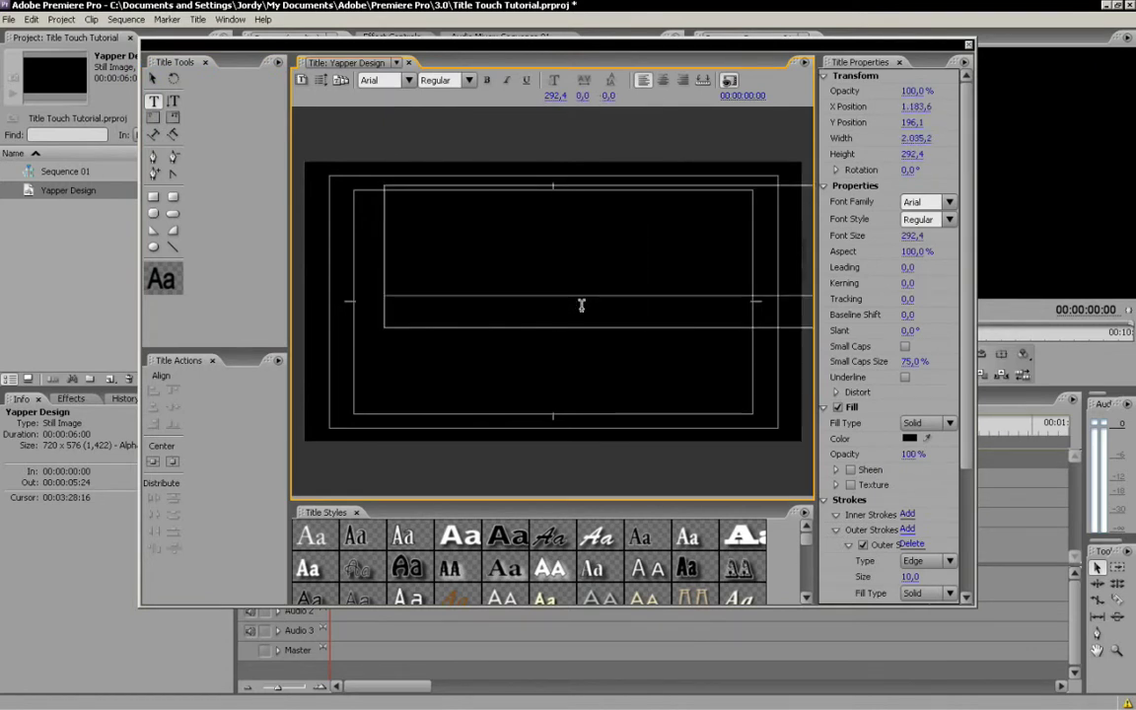
click(153, 78)
drag(523, 231, 335, 256)
drag(528, 276, 552, 317)
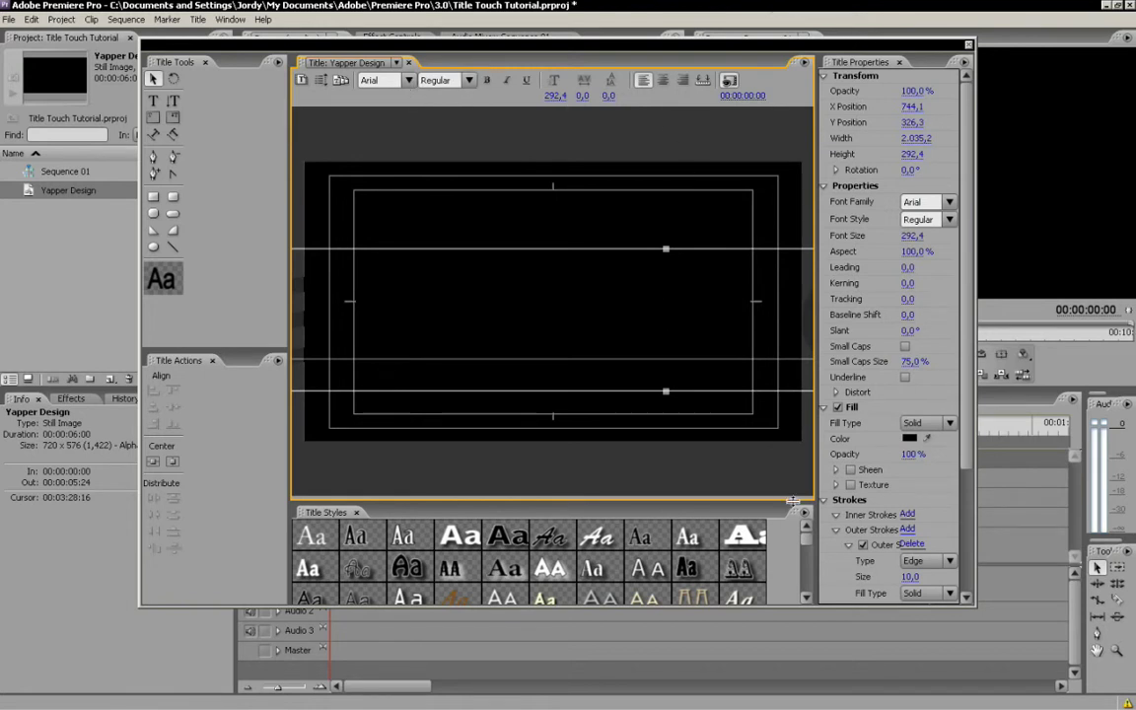
Apply the white Bell Gothic Black style, scale the text down, and centre it horizontally and vertically
click(742, 538)
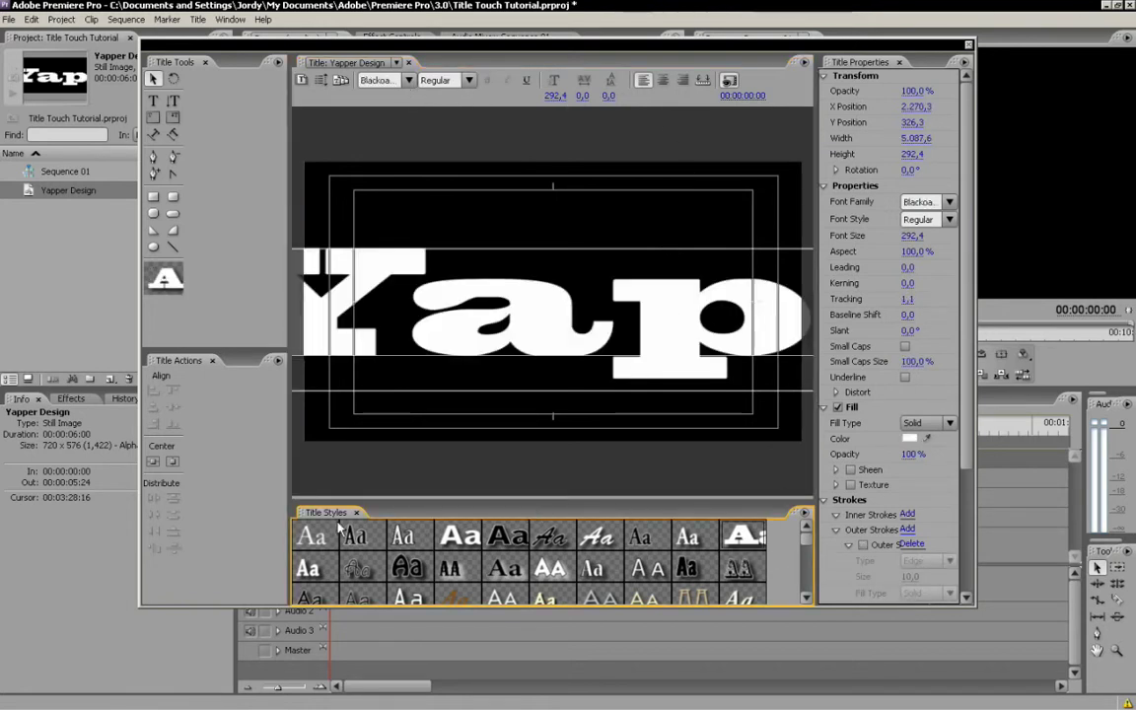
click(440, 535)
drag(383, 274, 538, 274)
drag(402, 235, 473, 299)
click(153, 461)
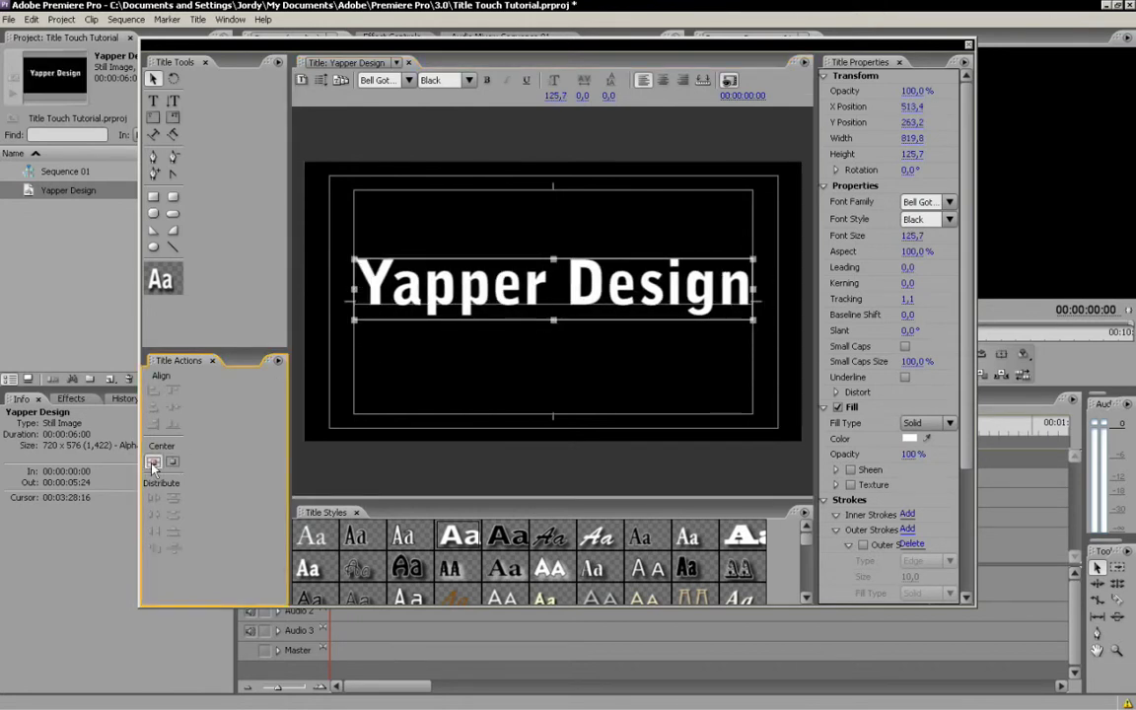
click(172, 461)
click(530, 388)
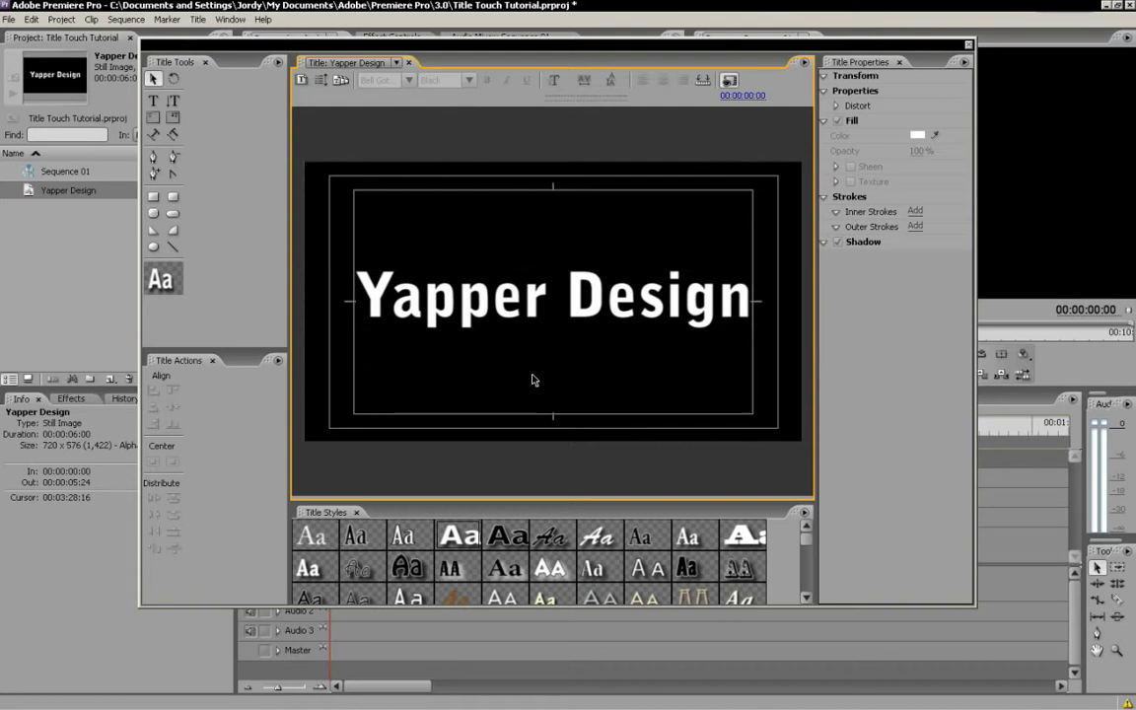
Drop the Yapper Design title onto Video 1 and extend it to about 00:00:14:07
click(968, 43)
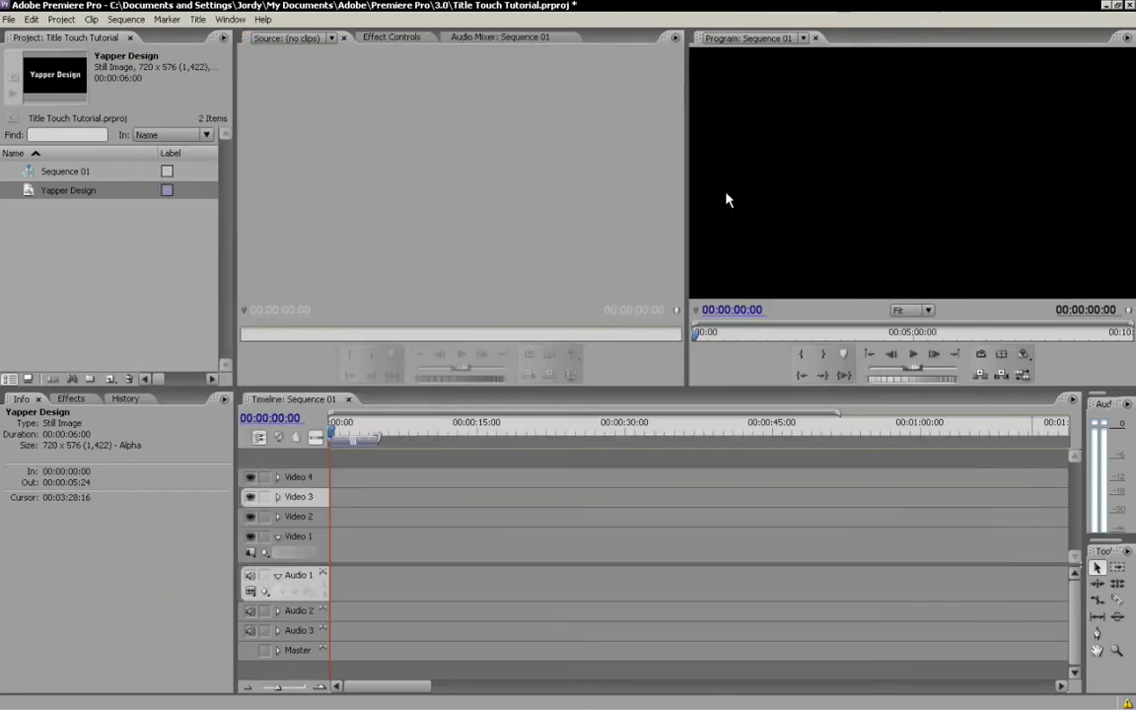
click(118, 246)
drag(59, 189, 301, 541)
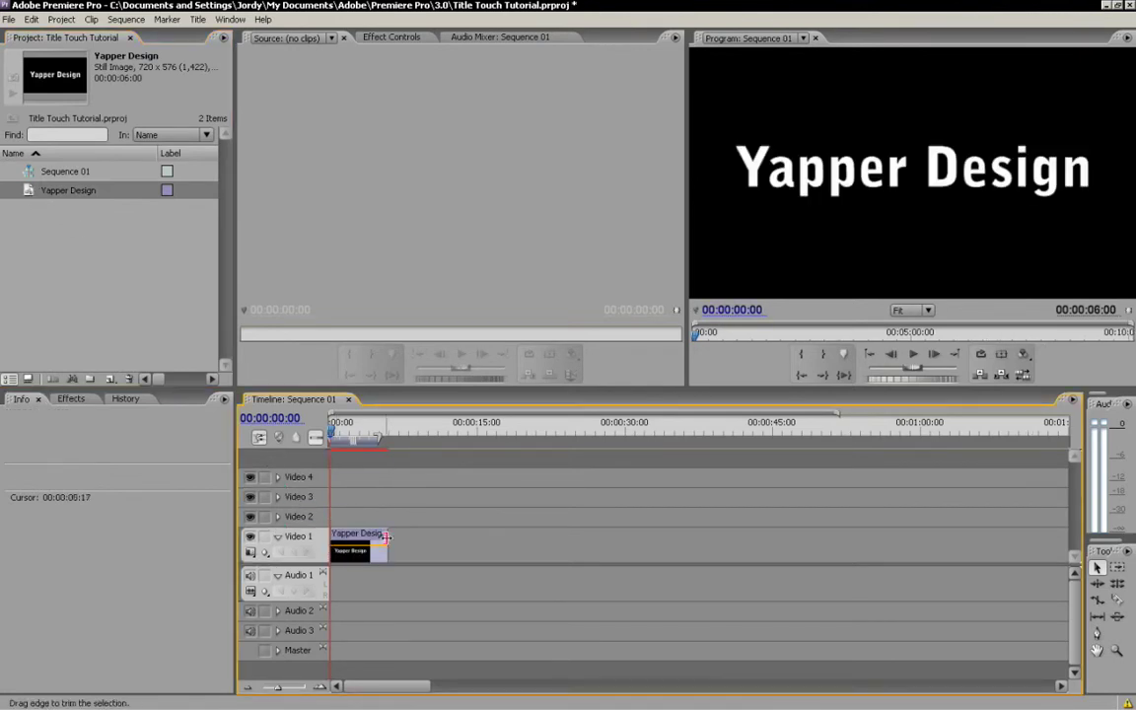
drag(390, 554, 467, 556)
drag(385, 435, 378, 435)
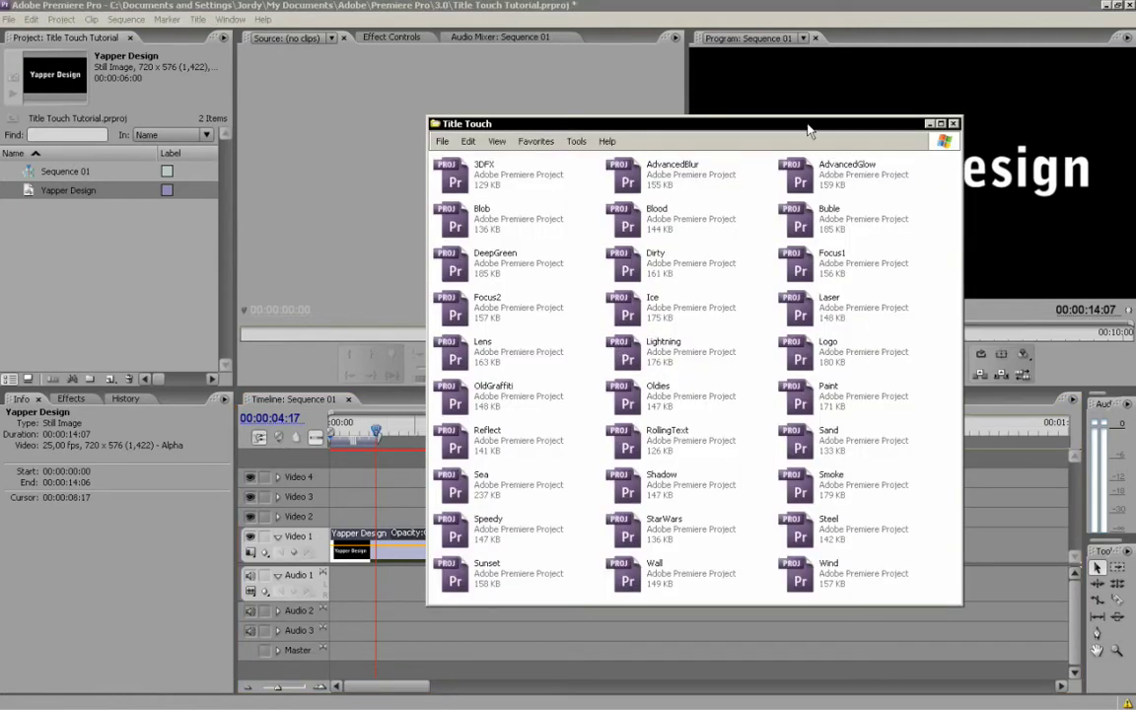
Drag Reflect.prproj from the Title Touch folder into Premiere's Project panel as a bin
drag(810, 129, 861, 116)
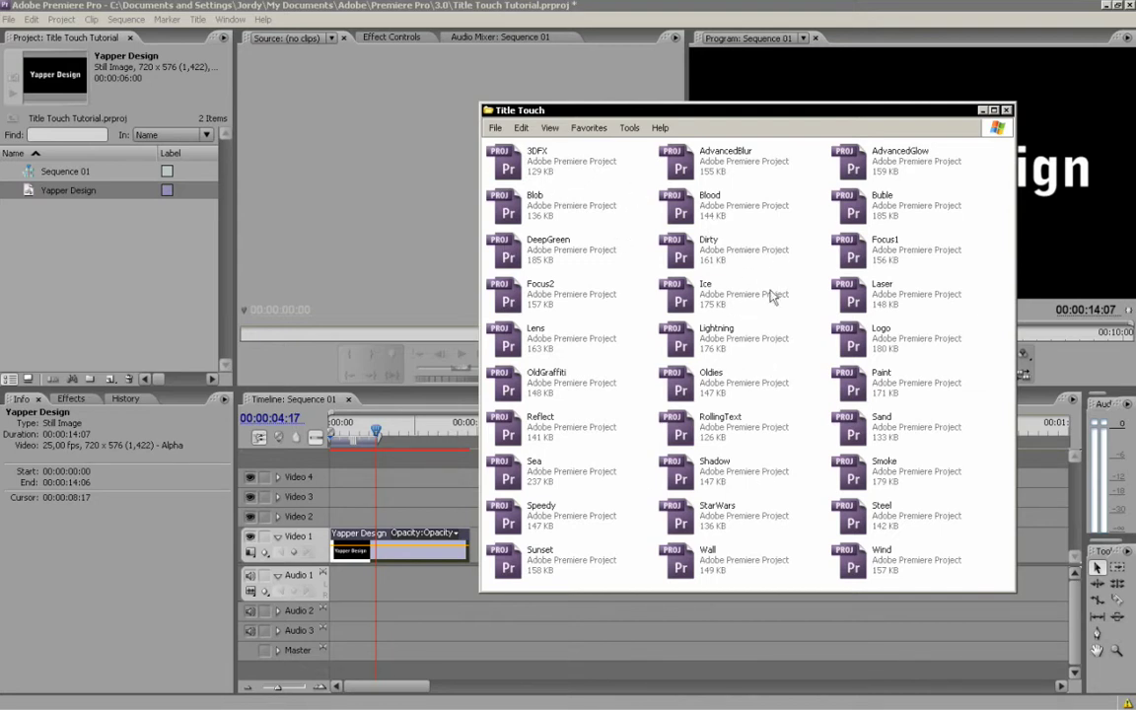
drag(858, 202, 794, 192)
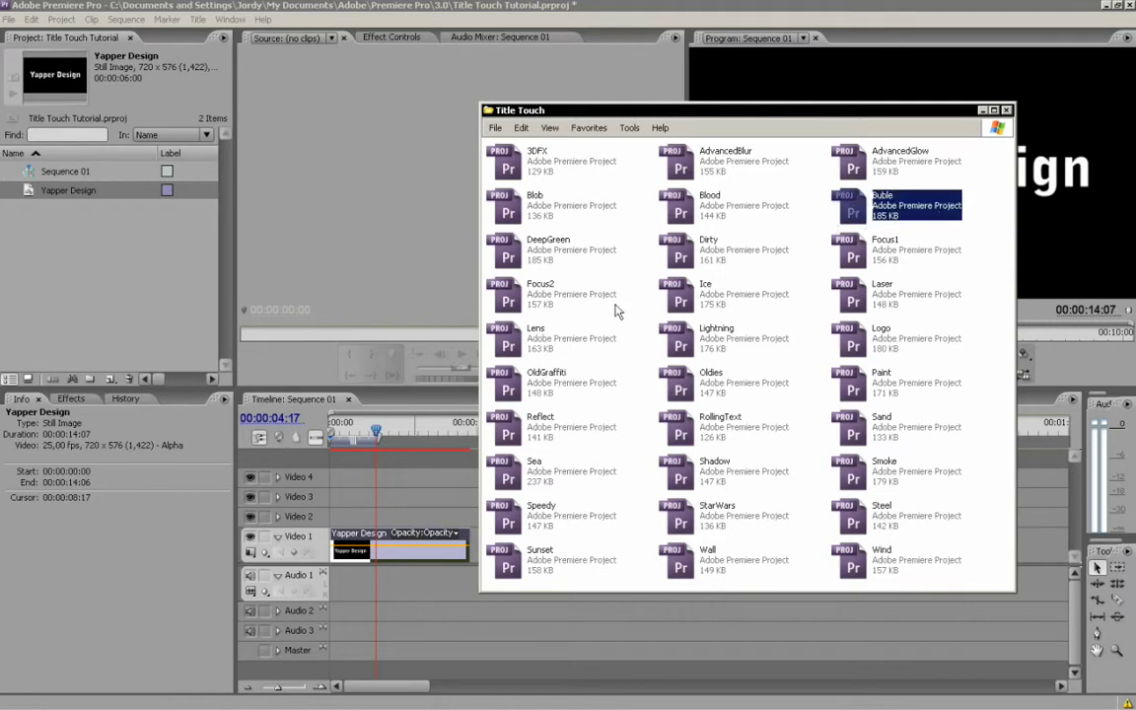
click(537, 439)
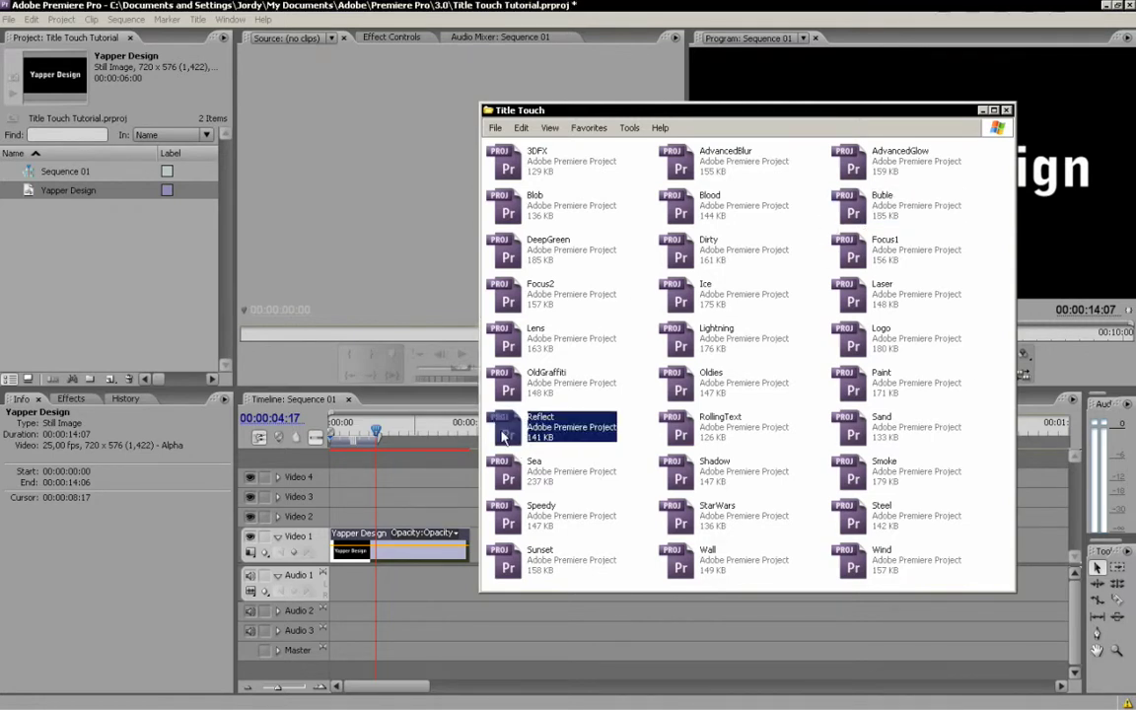
drag(506, 442, 119, 240)
drag(119, 240, 114, 239)
Expand the Reflect bin and open its Sequence 01 in a new Timeline tab
click(108, 250)
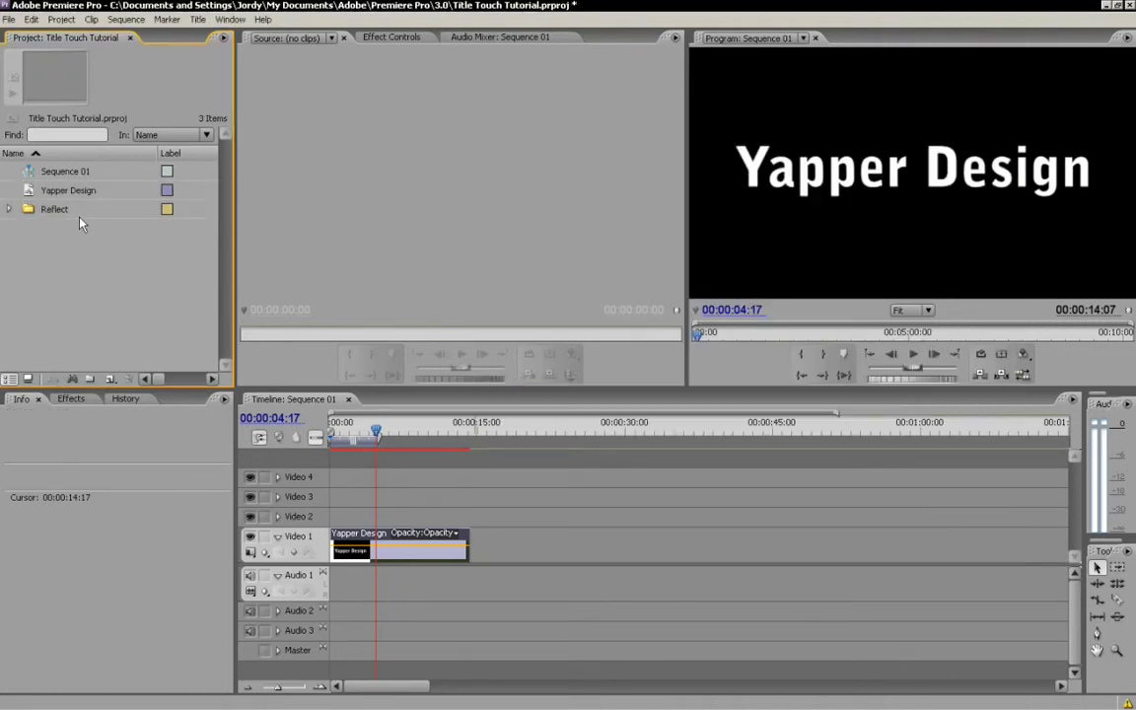
click(29, 210)
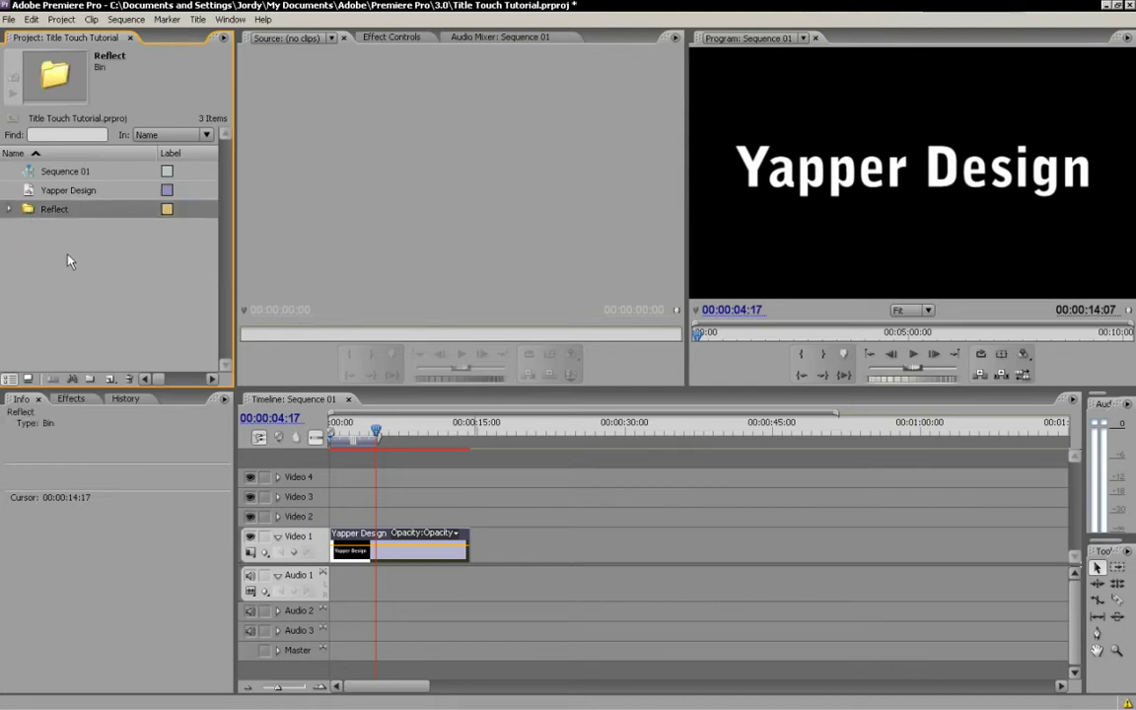
click(8, 209)
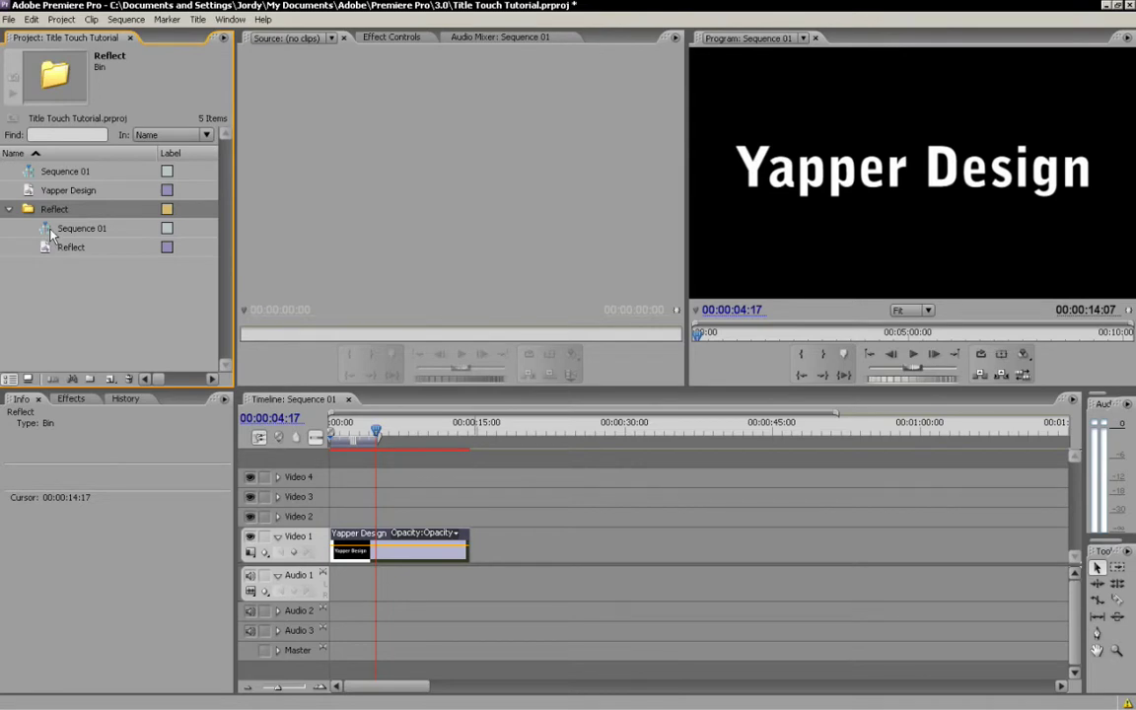
click(51, 229)
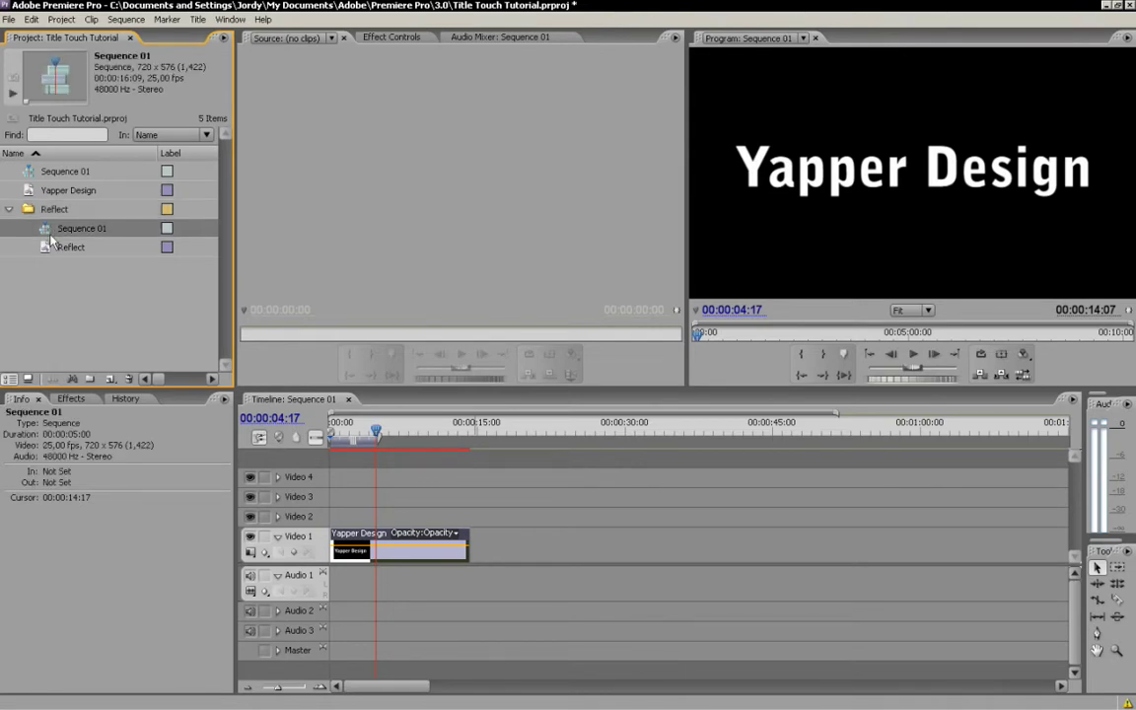
click(41, 209)
double_click(44, 231)
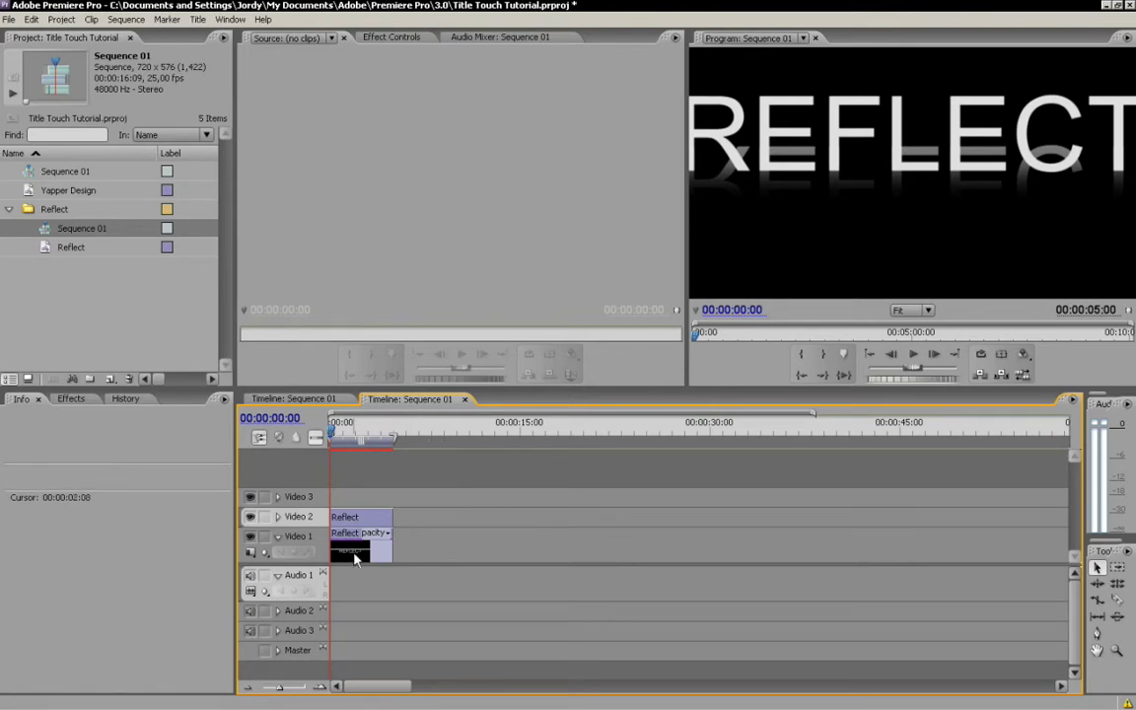
click(363, 517)
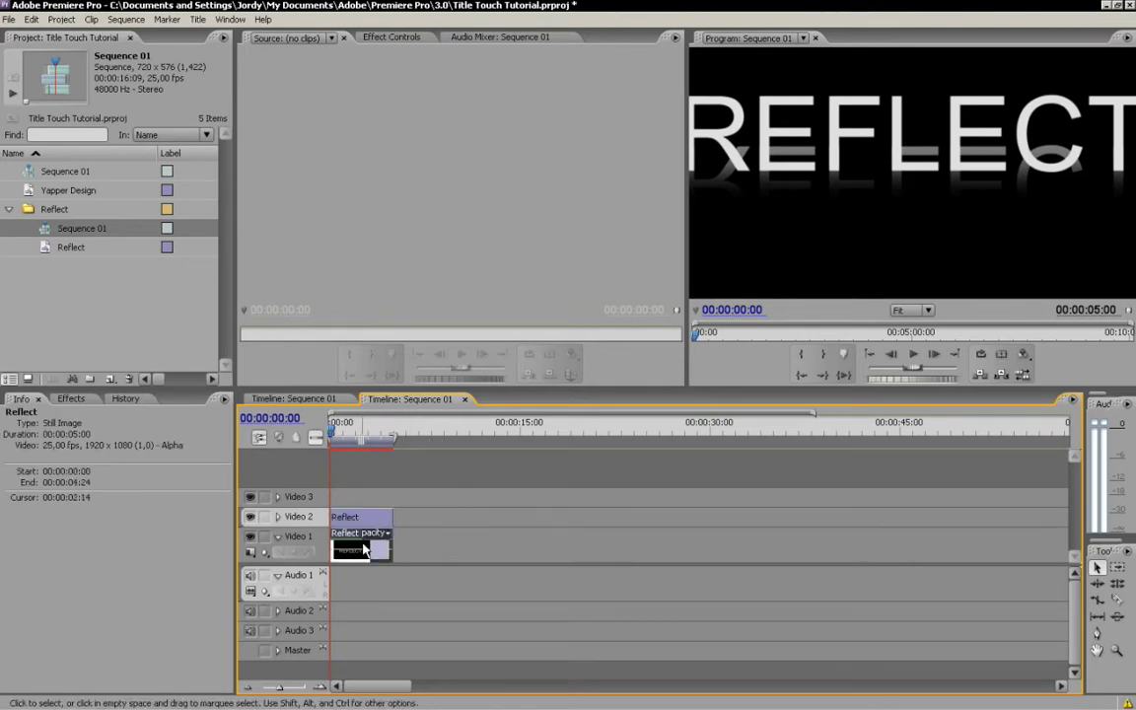
Copy the Yapper Design clip and paste it onto Video 2, aligned above the original
click(296, 400)
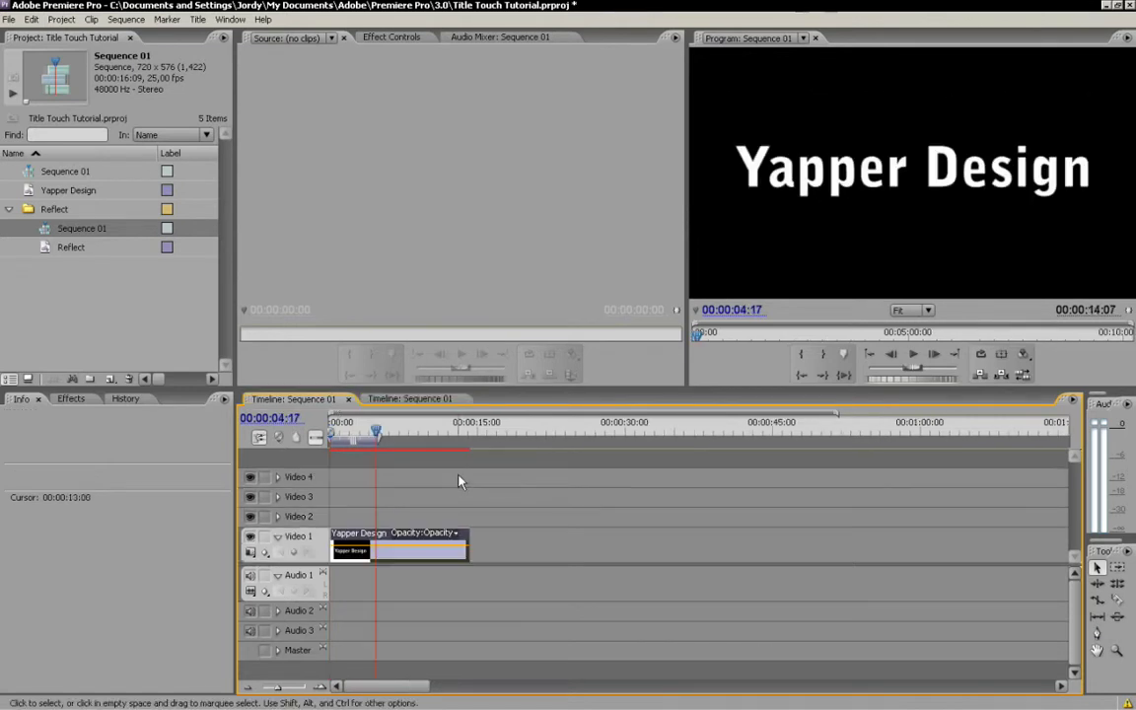
click(412, 555)
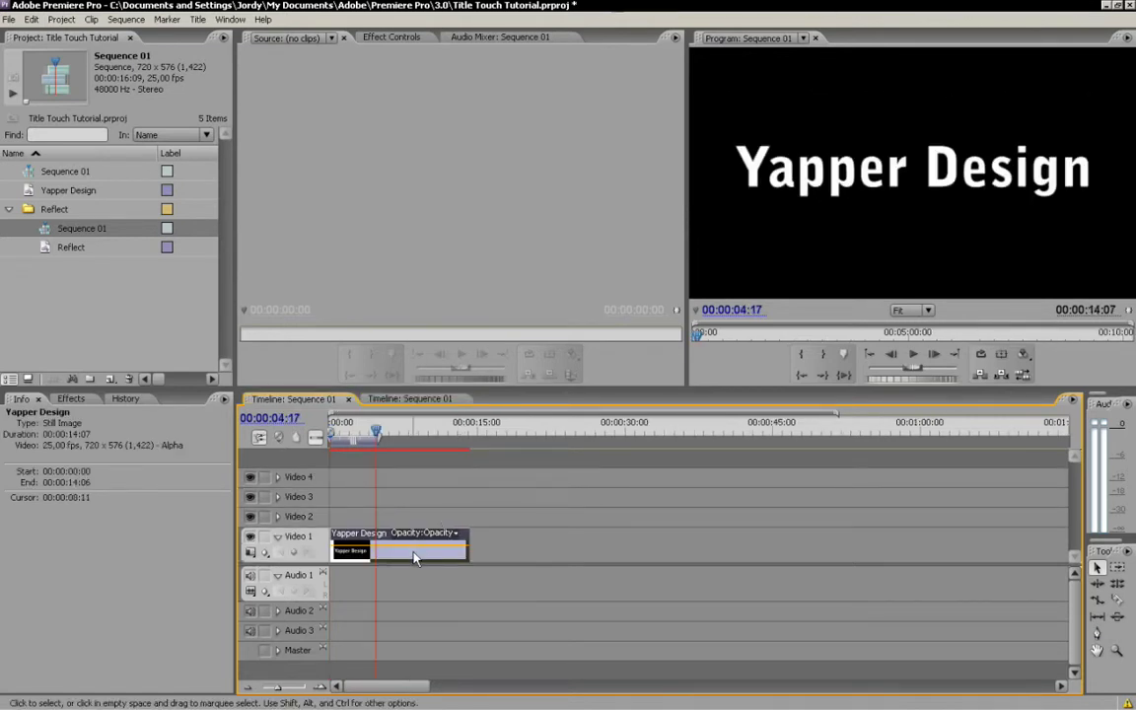
right_click(412, 555)
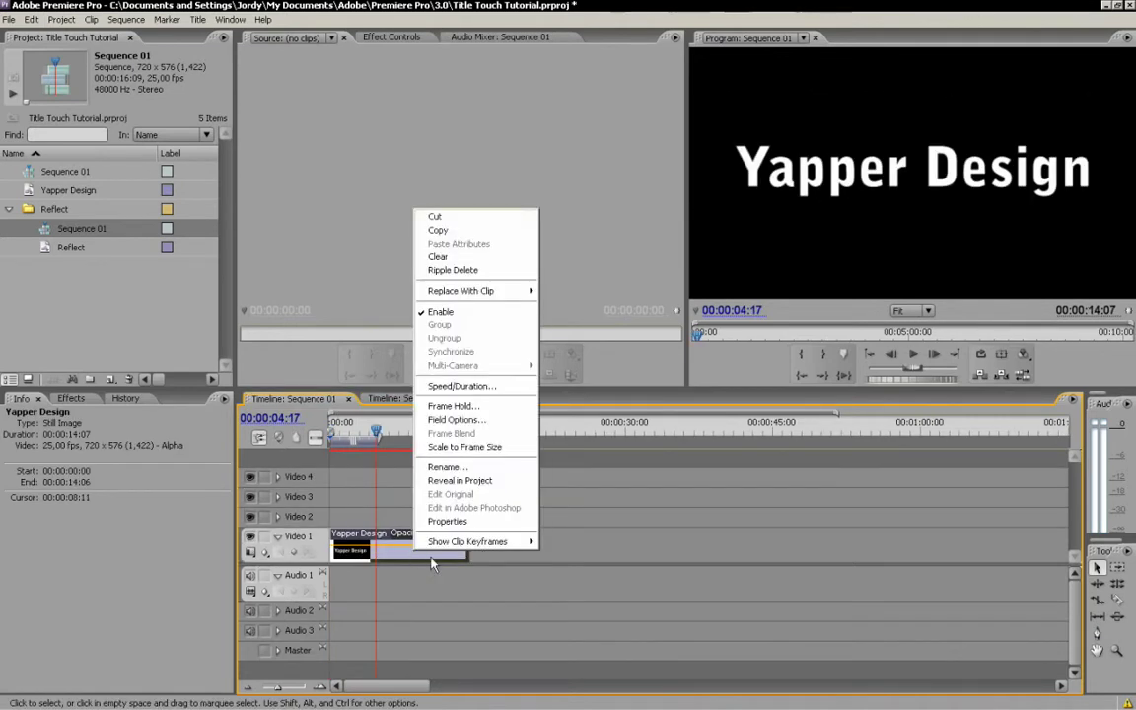
click(464, 230)
click(305, 464)
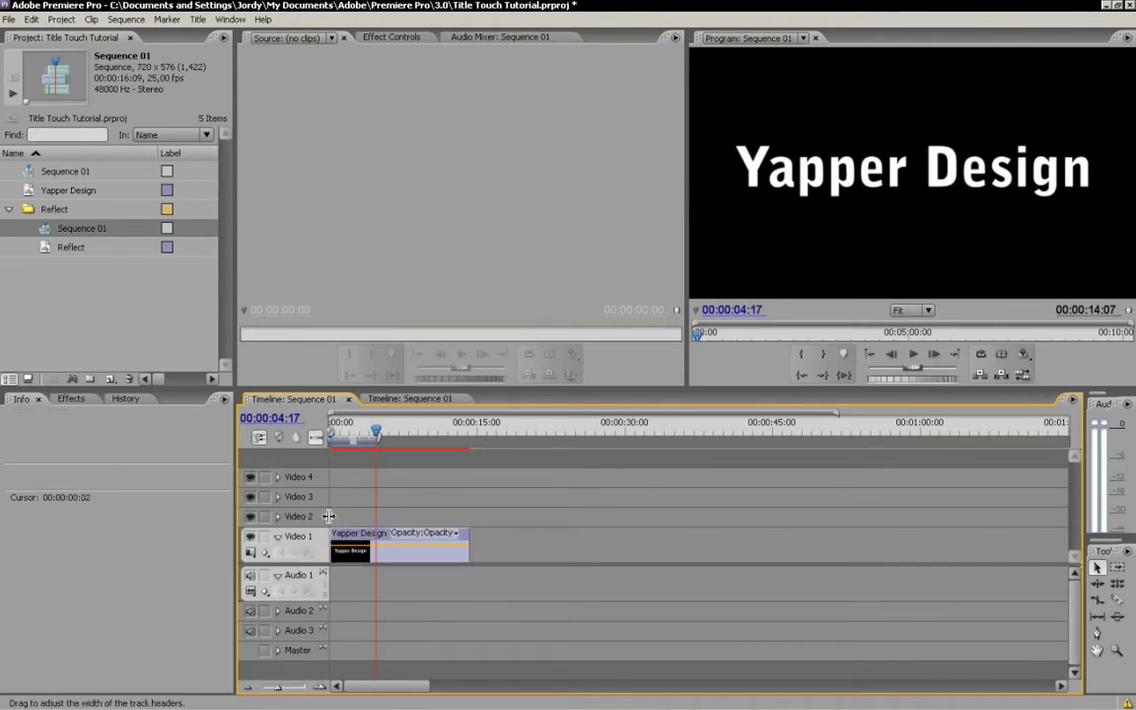
click(330, 516)
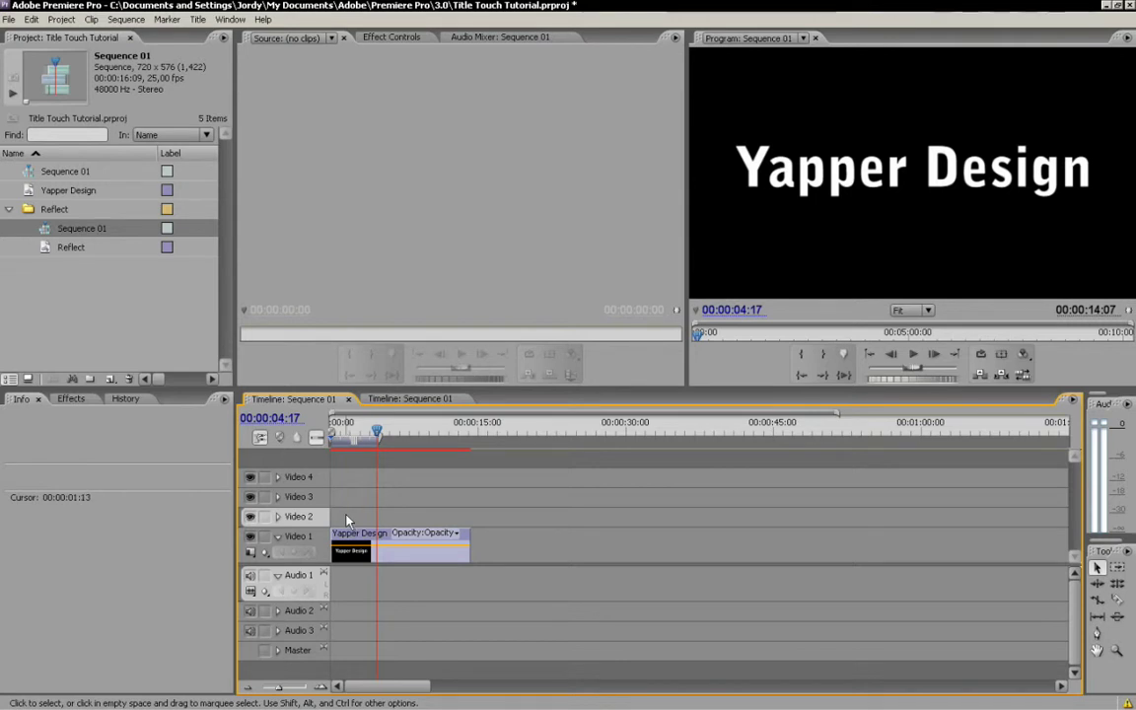
key(ctrl+v)
drag(403, 519, 359, 519)
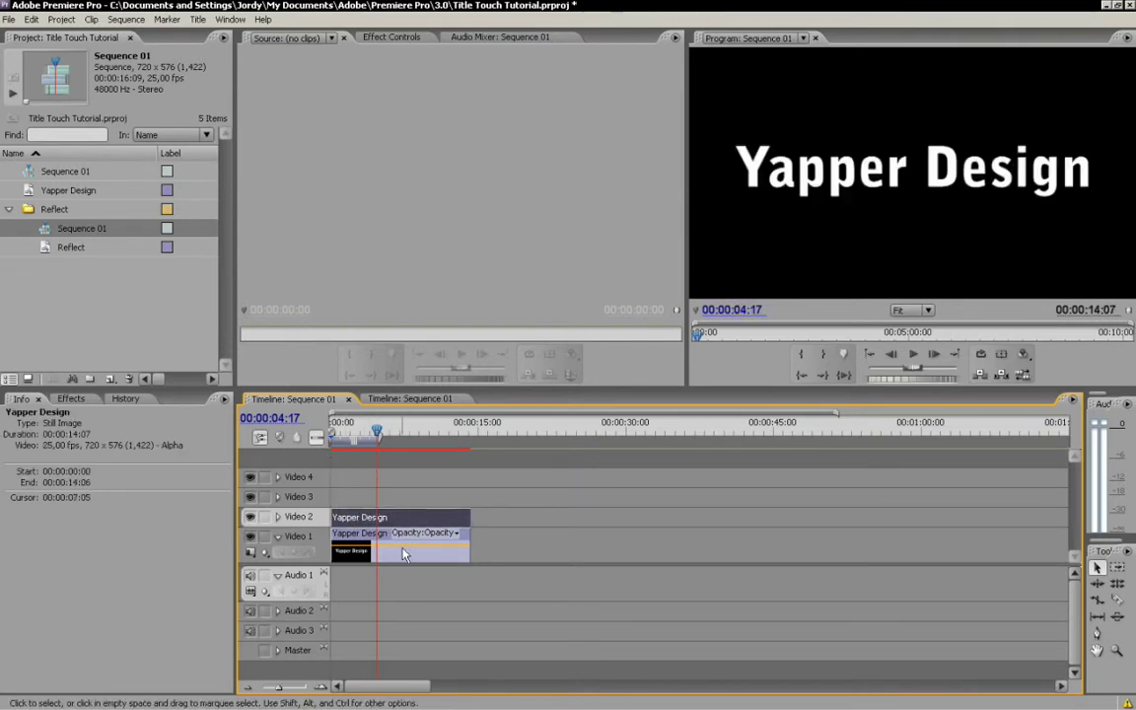
Select all the Reflect clip's effects, Motion through Linear Wipe, in Effect Controls
click(443, 400)
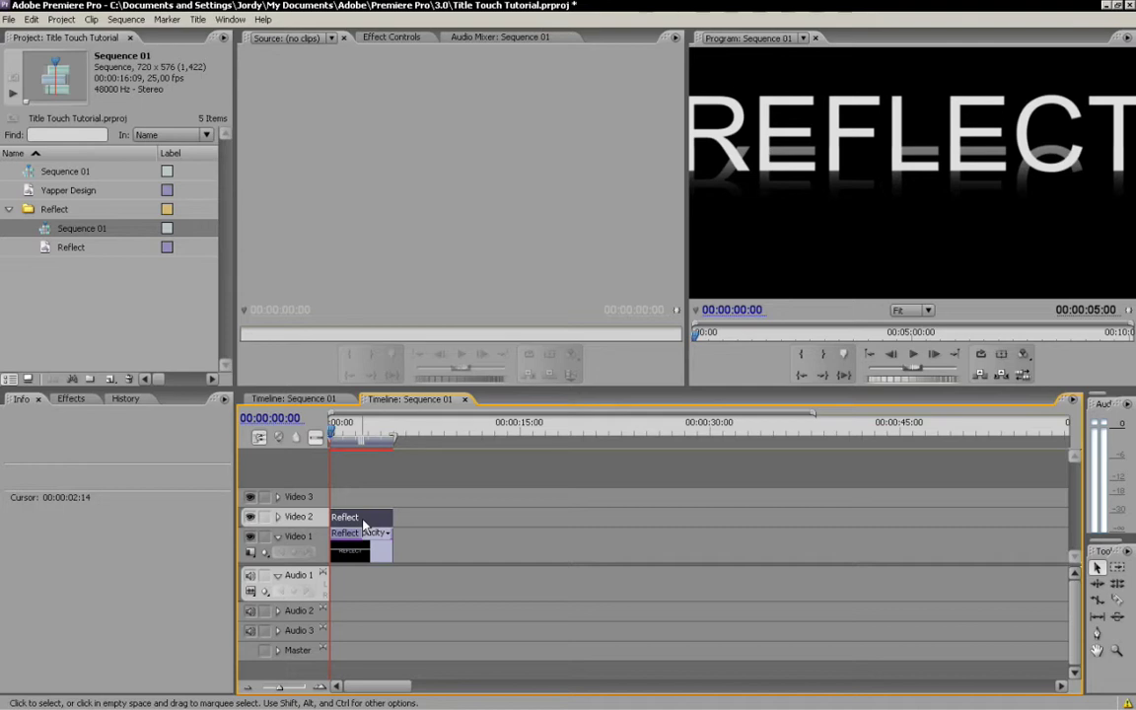
click(351, 559)
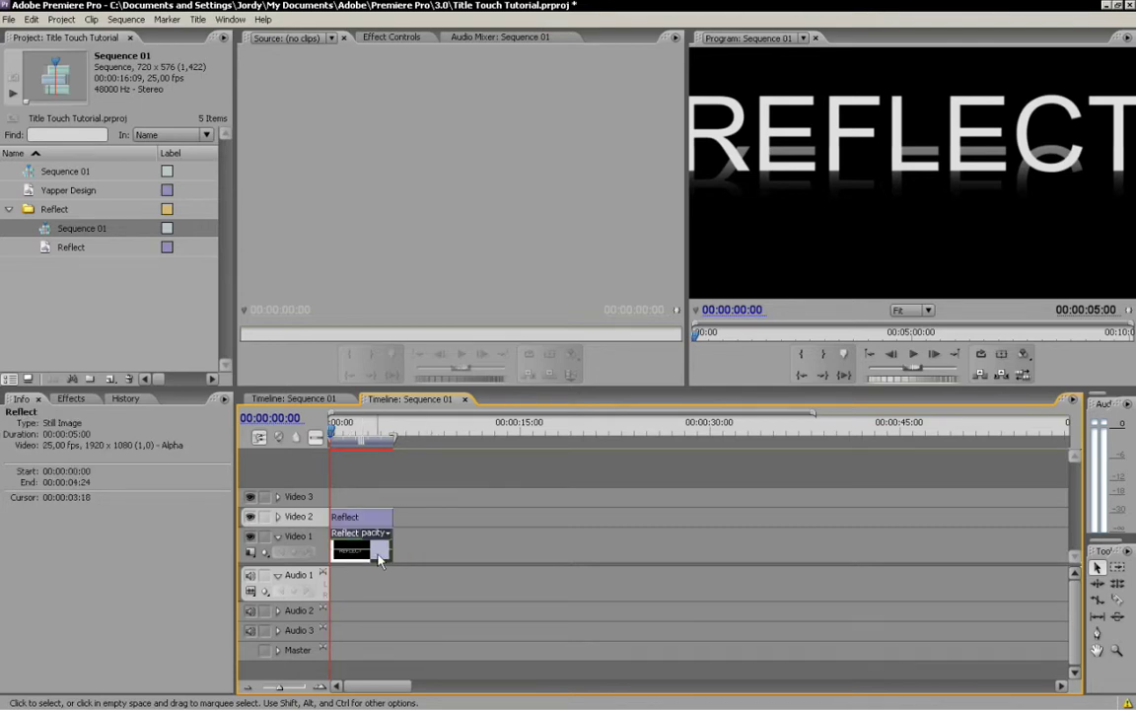
click(400, 38)
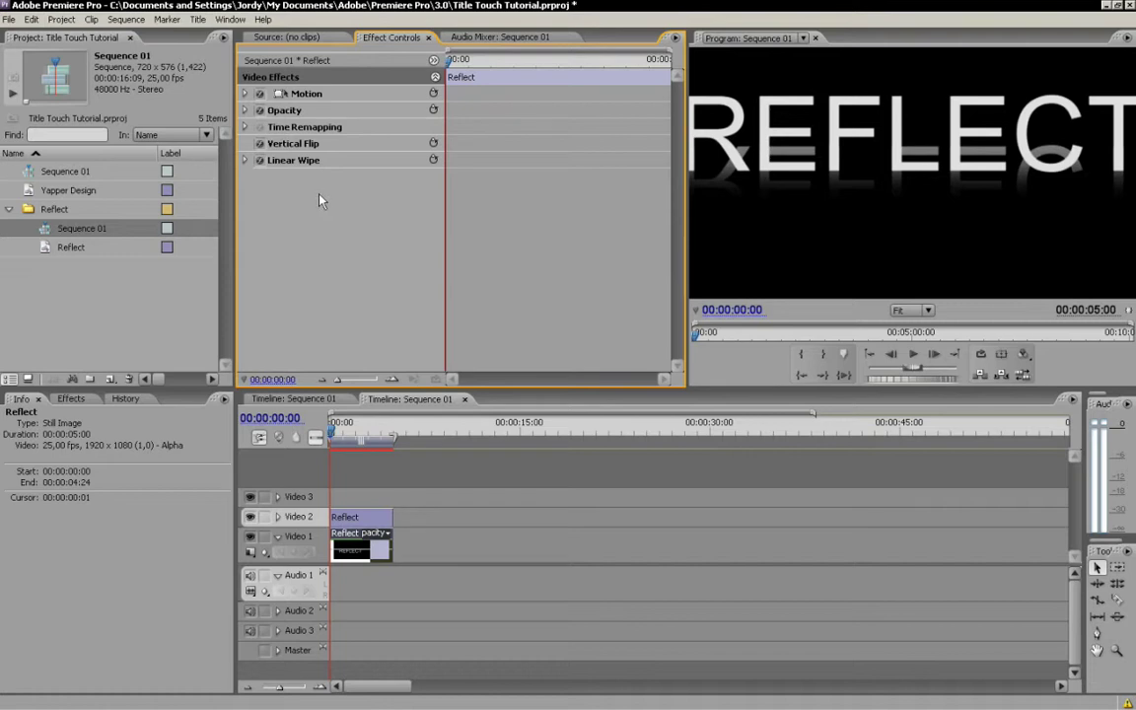
click(316, 160)
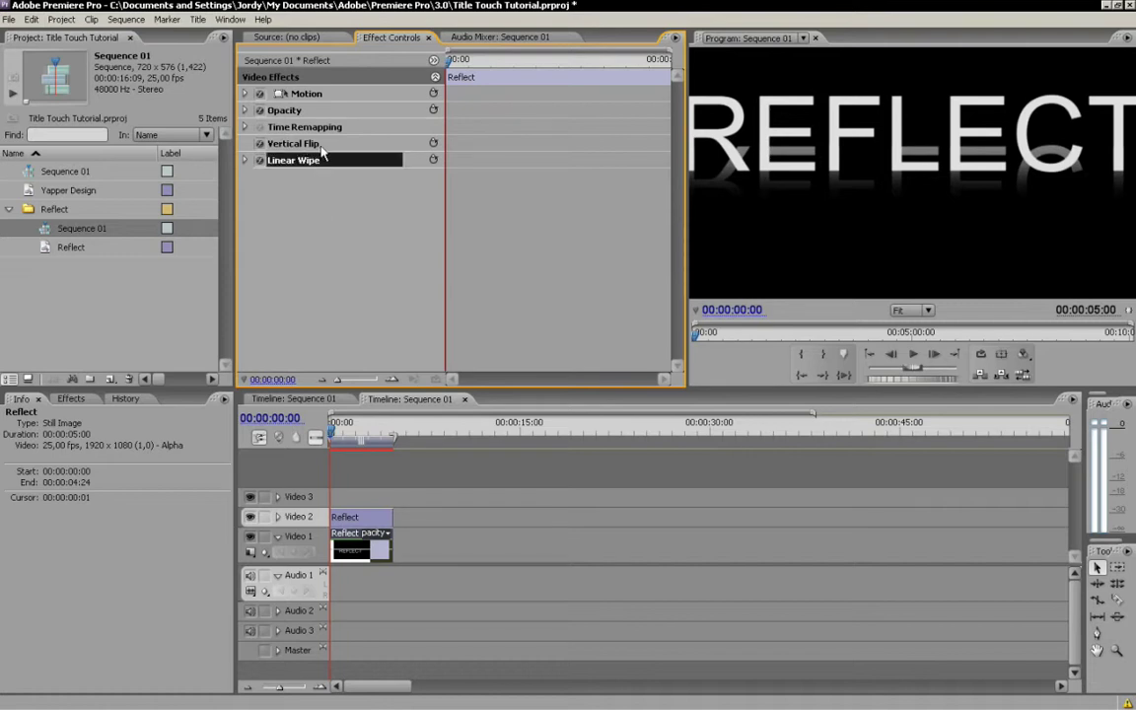
ctrl+click(320, 146)
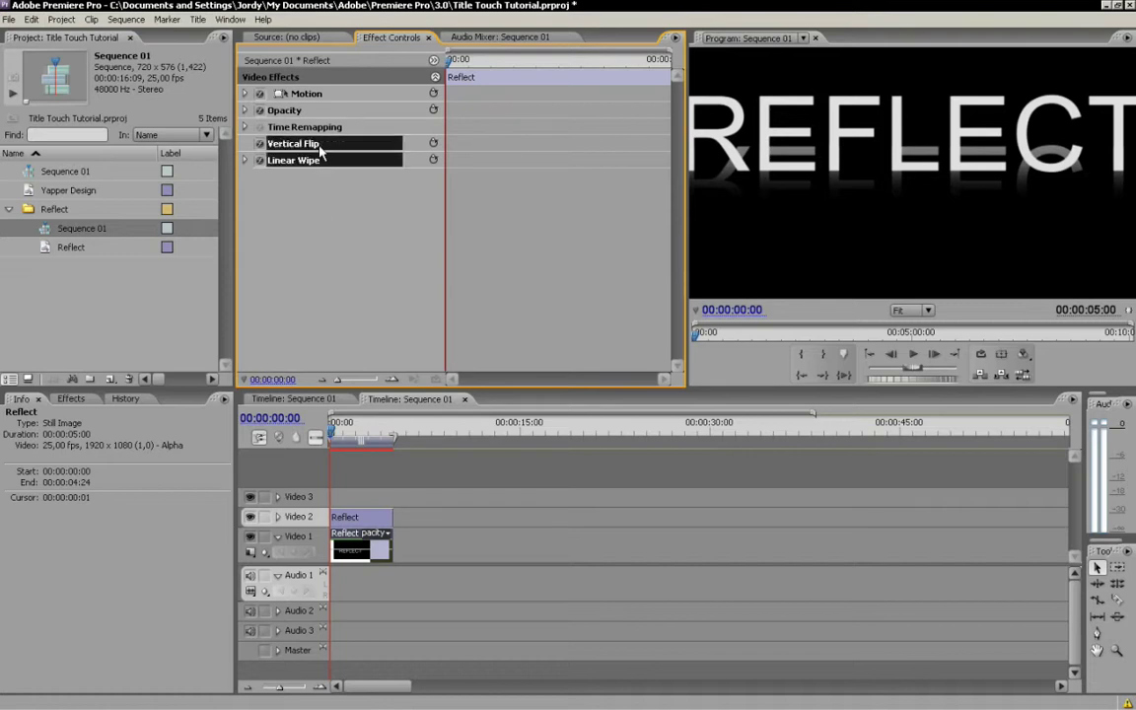
click(401, 203)
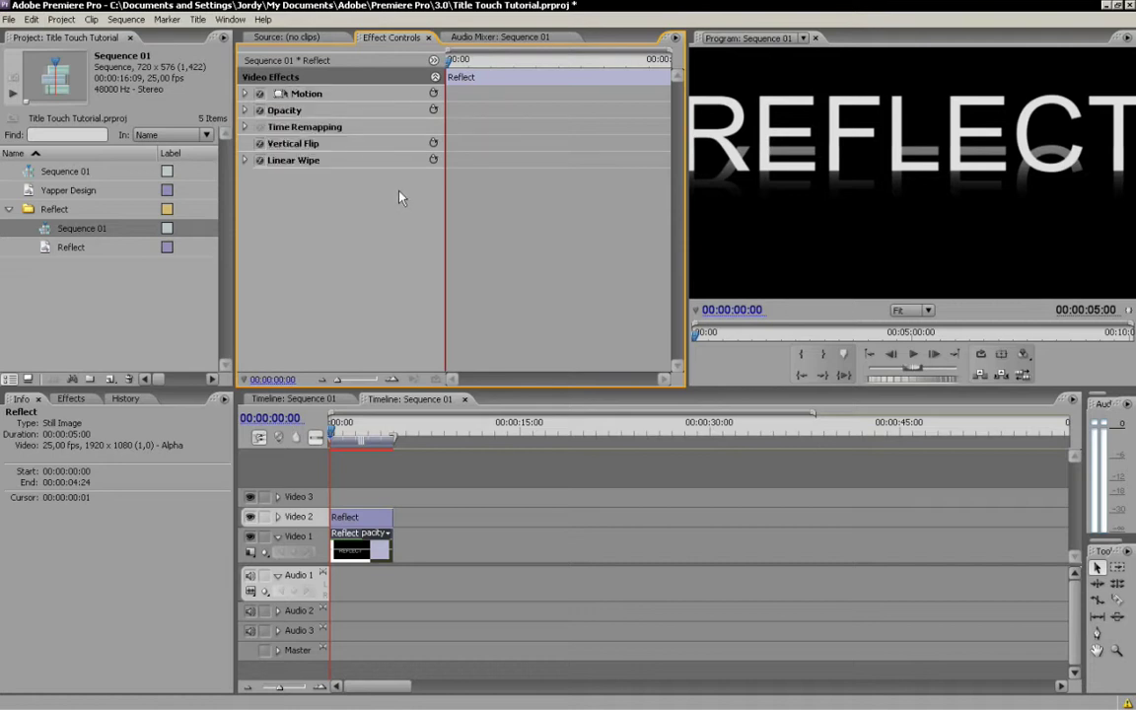
key(ctrl+a)
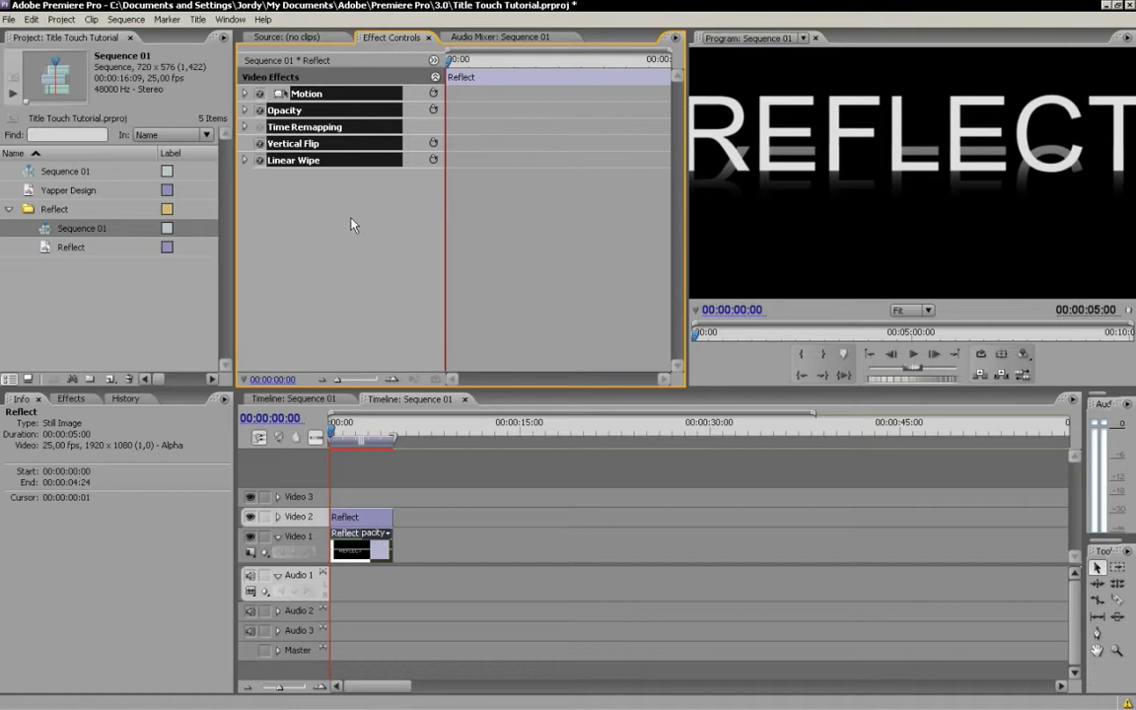
Paste the Reflect effects onto the Video 1 title copy and restore its full length
click(330, 400)
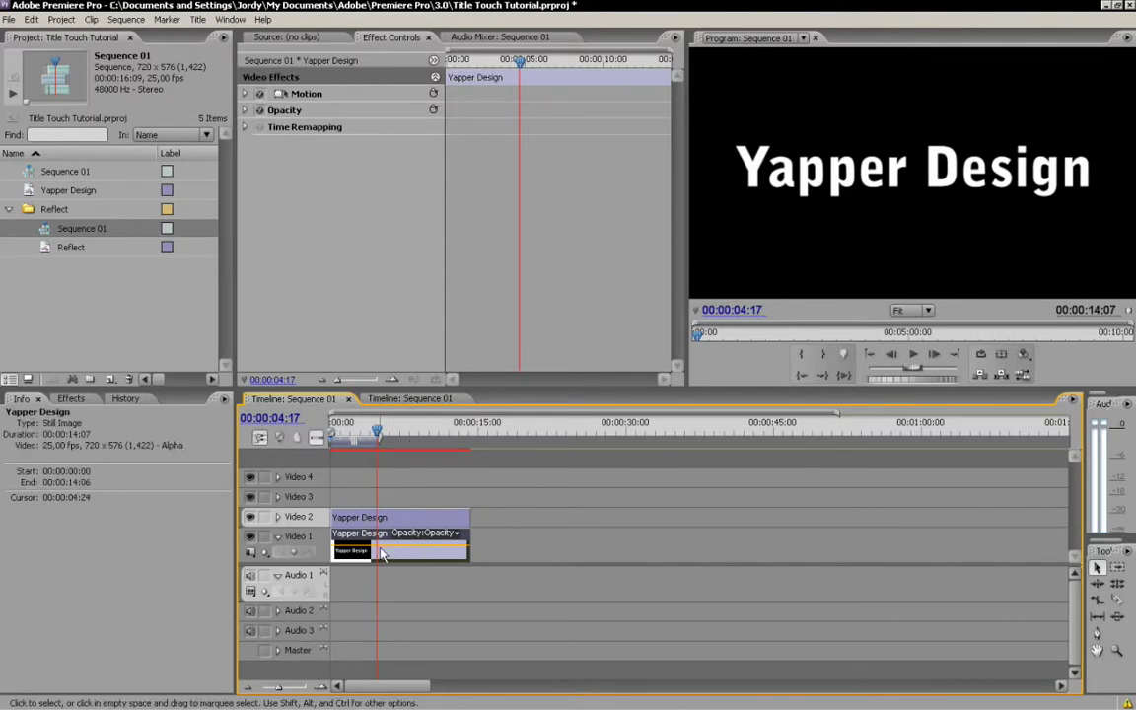
click(404, 399)
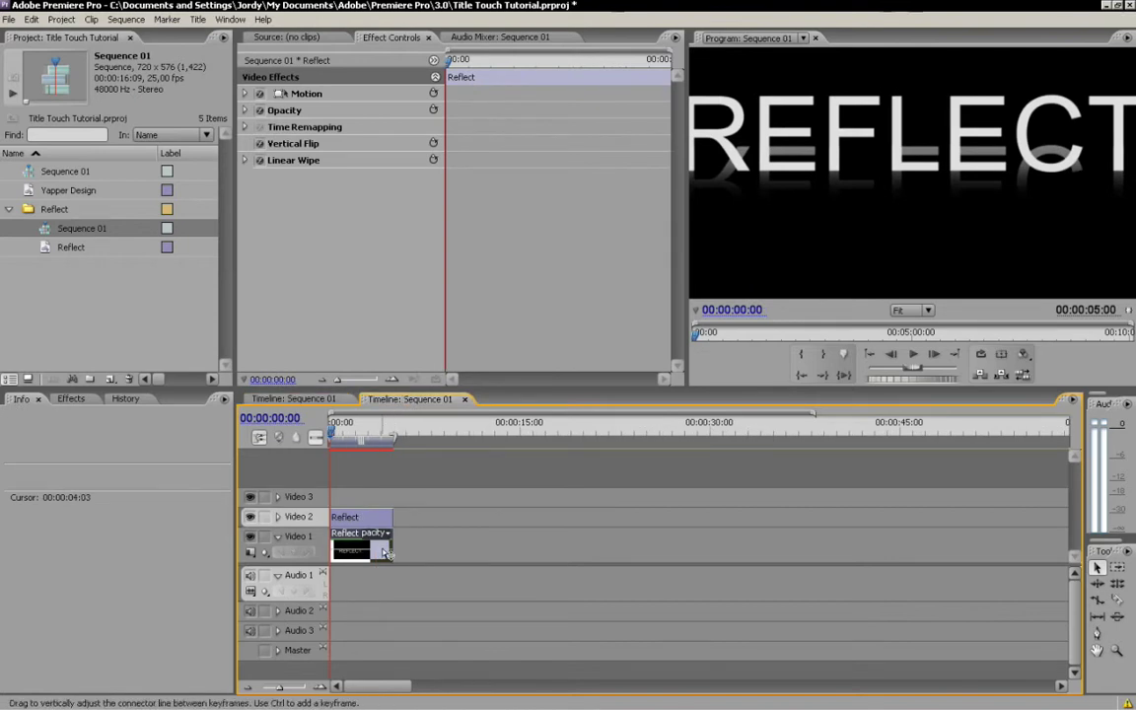
click(323, 399)
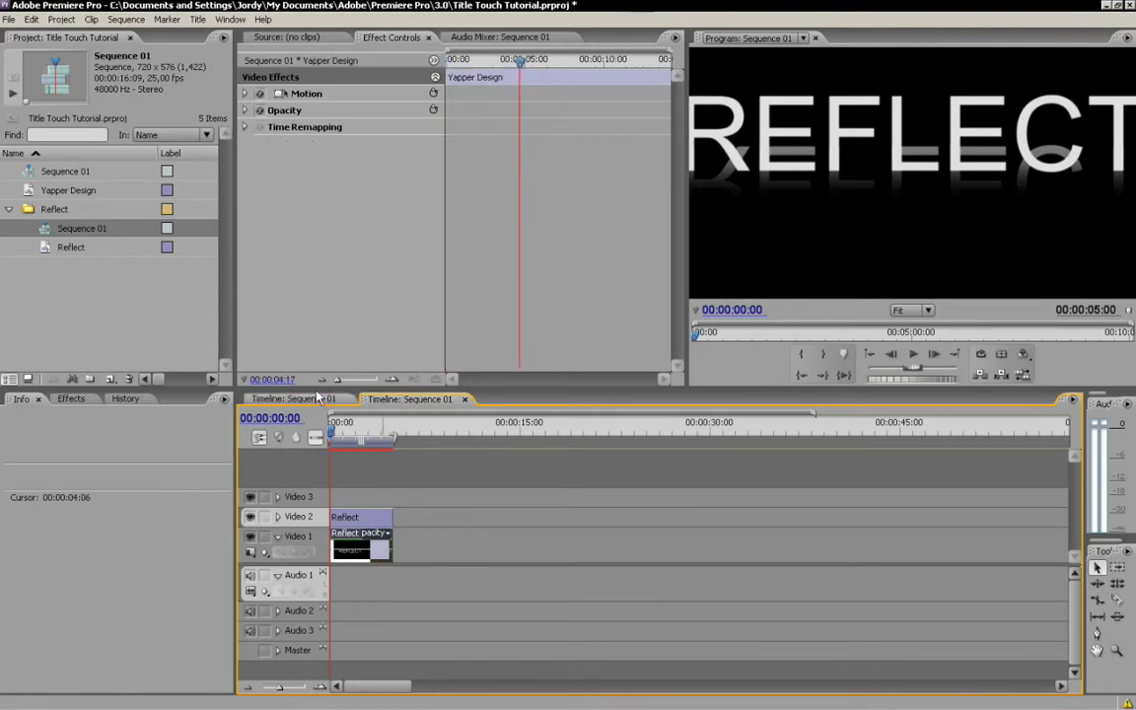
click(332, 235)
key(ctrl+a)
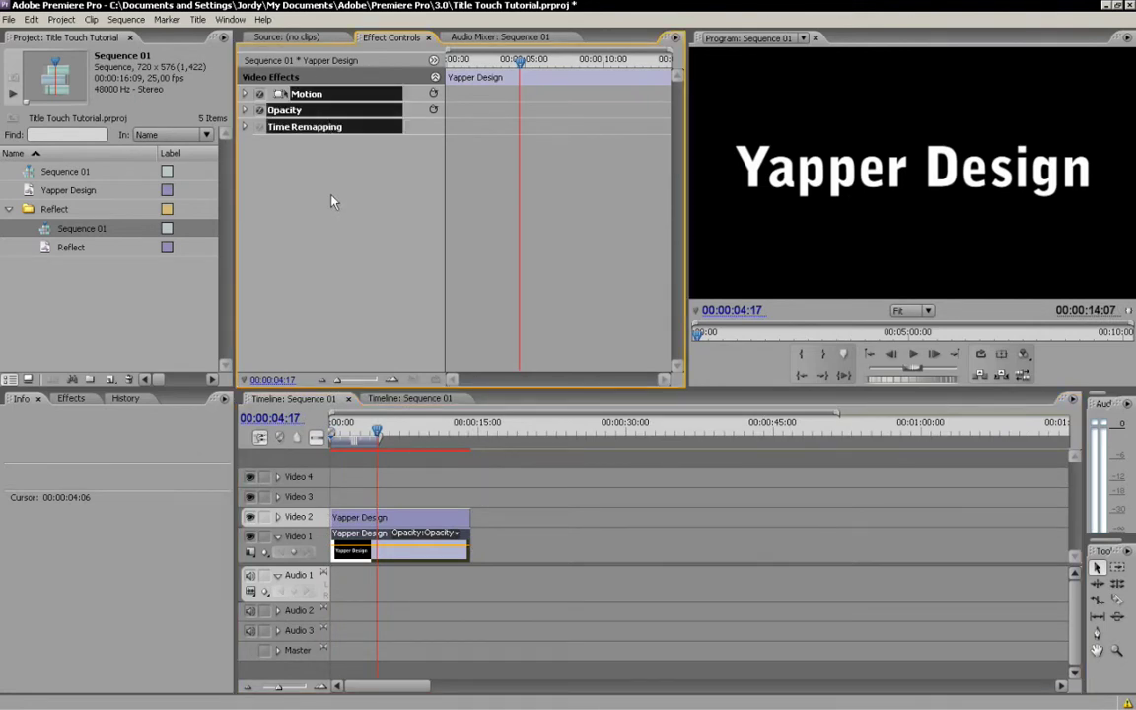
key(ctrl+v)
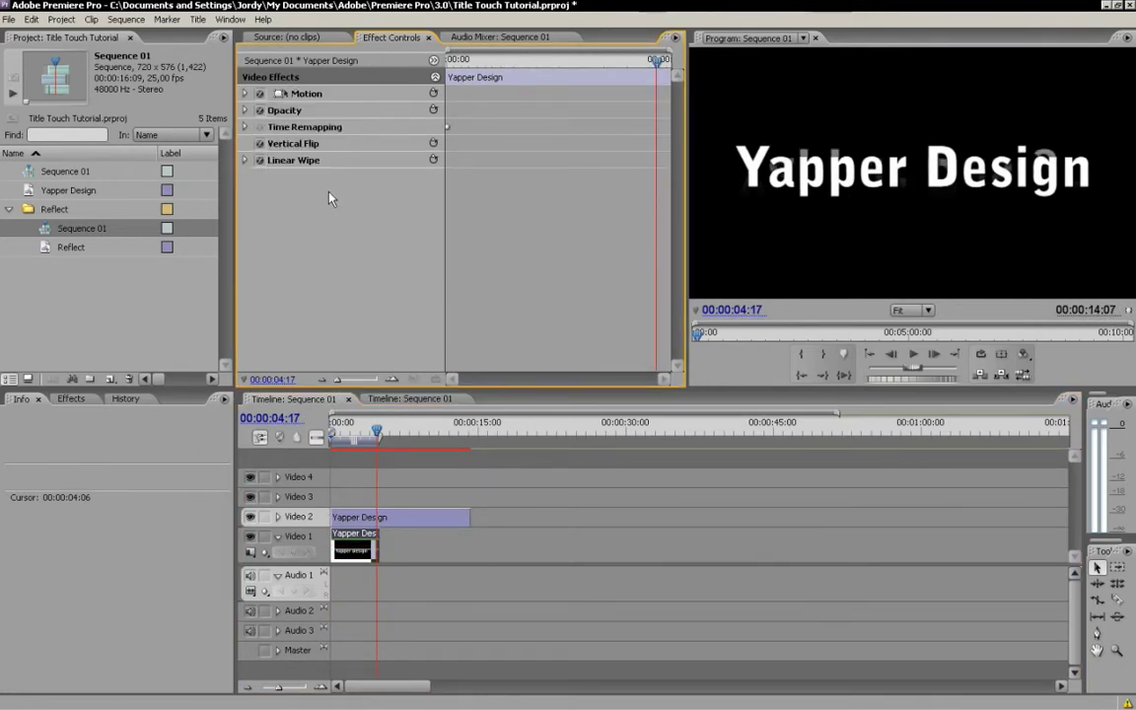
click(357, 412)
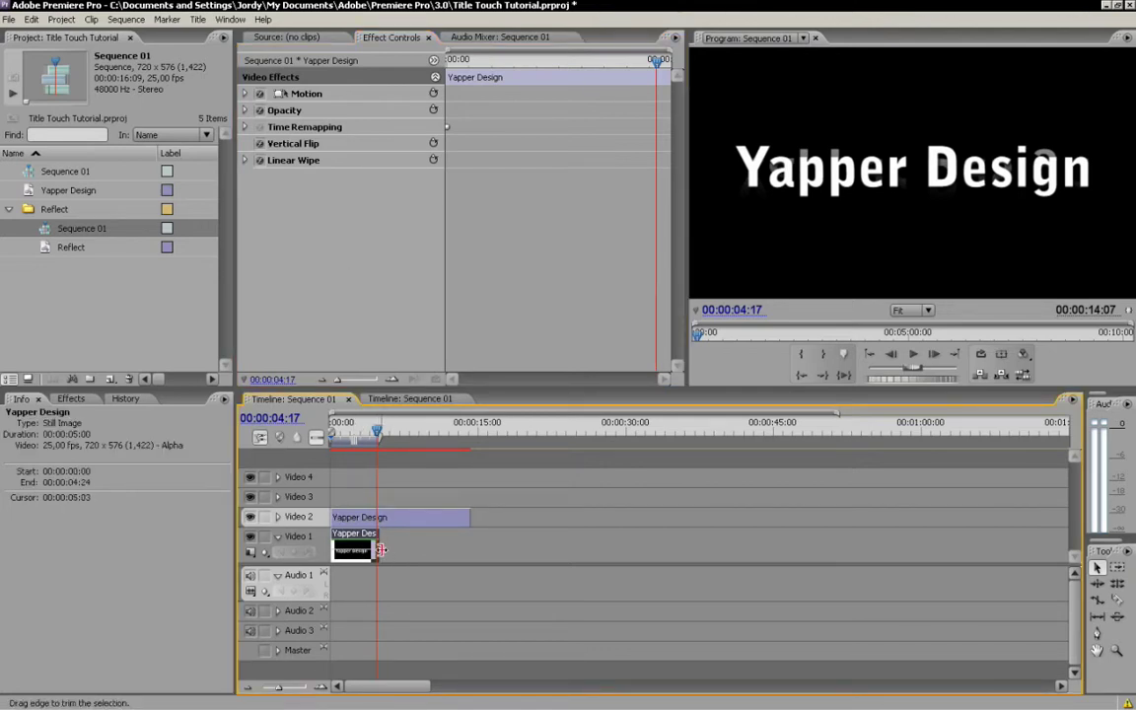
drag(376, 550, 469, 552)
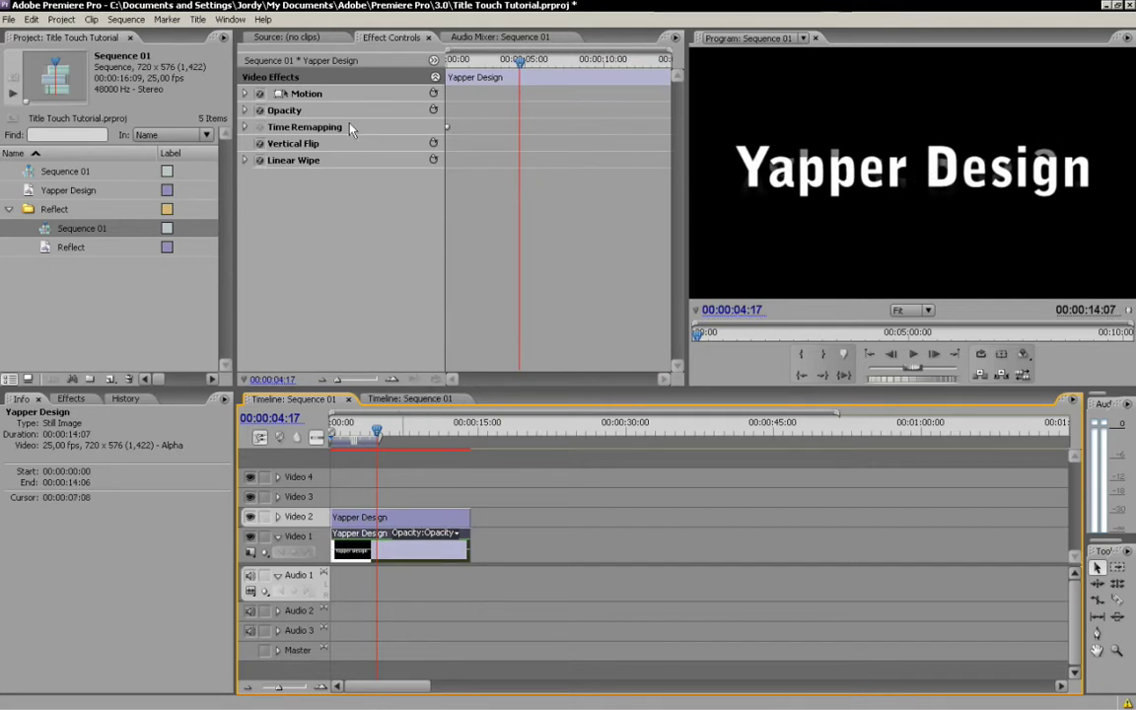
Position the flipped reflection just below the Yapper Design lettering in the Program monitor
click(313, 94)
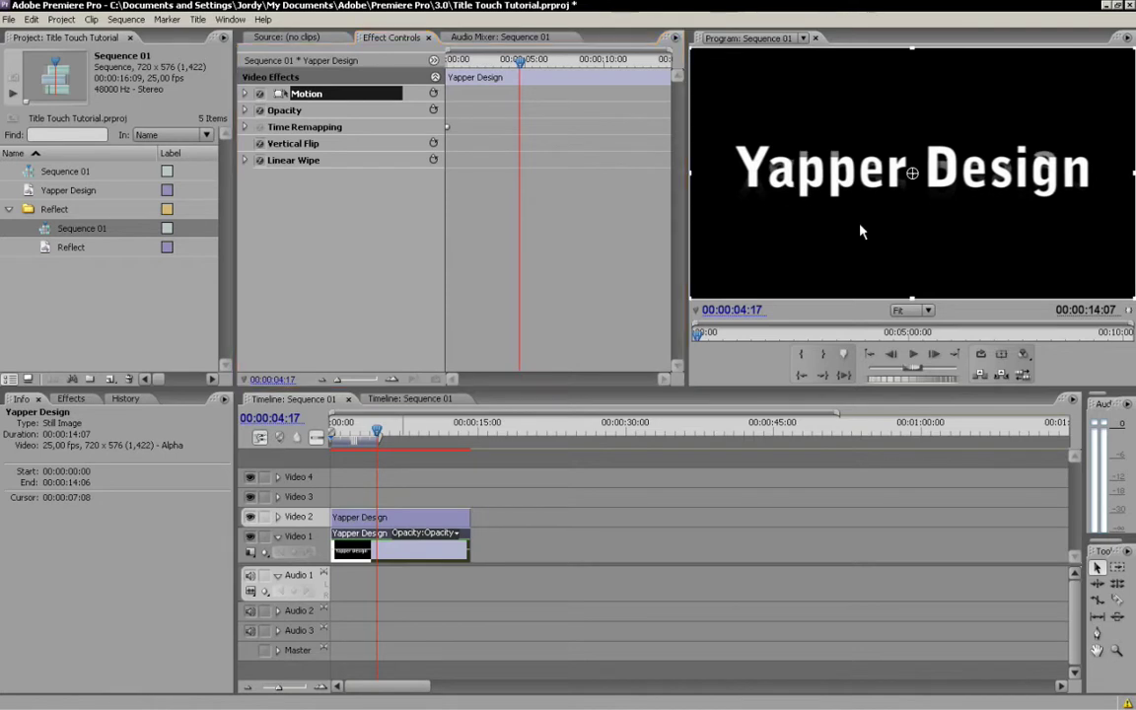
mouse_move(862, 228)
mouse_down()
mouse_move(849, 262)
mouse_move(846, 233)
mouse_up()
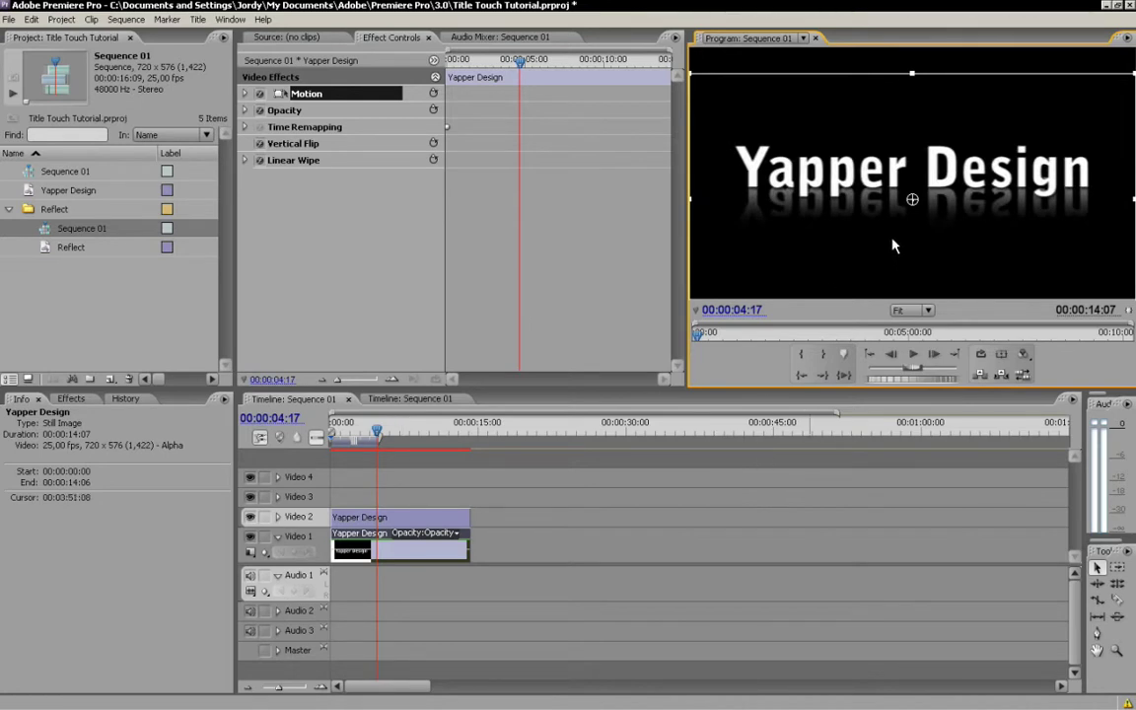
key(shift+Down)
drag(893, 250, 894, 246)
Replace the reflection clip on Video 1 with the Yapper Design title from Video 2
click(707, 491)
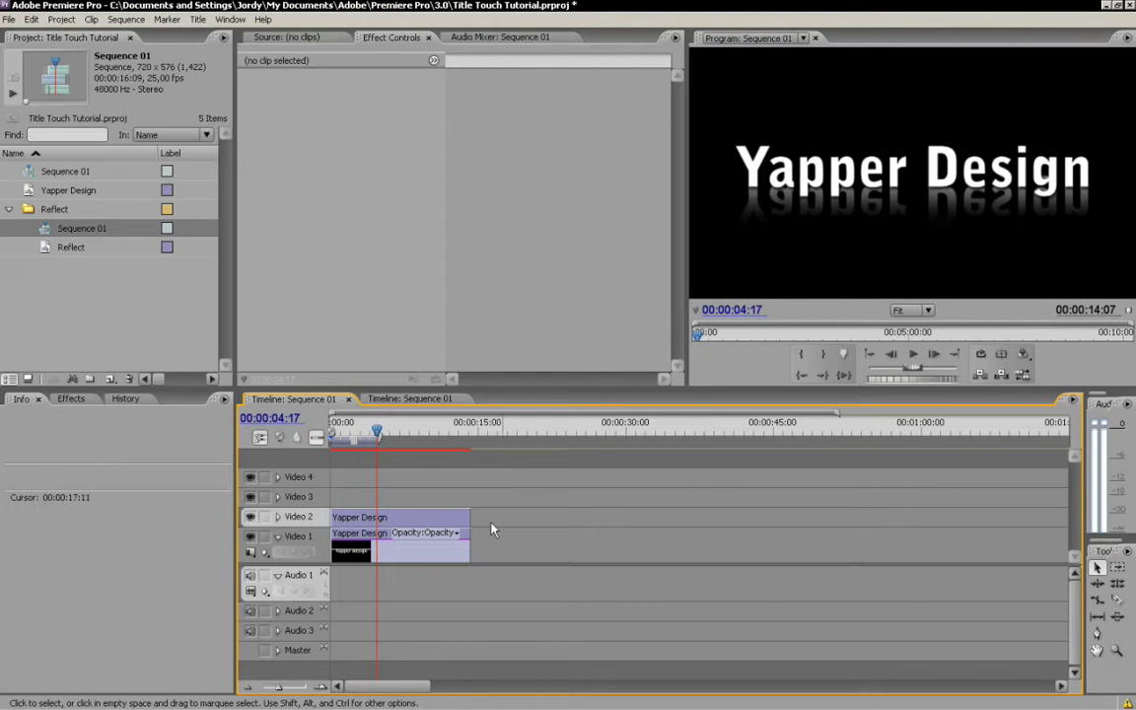
click(449, 542)
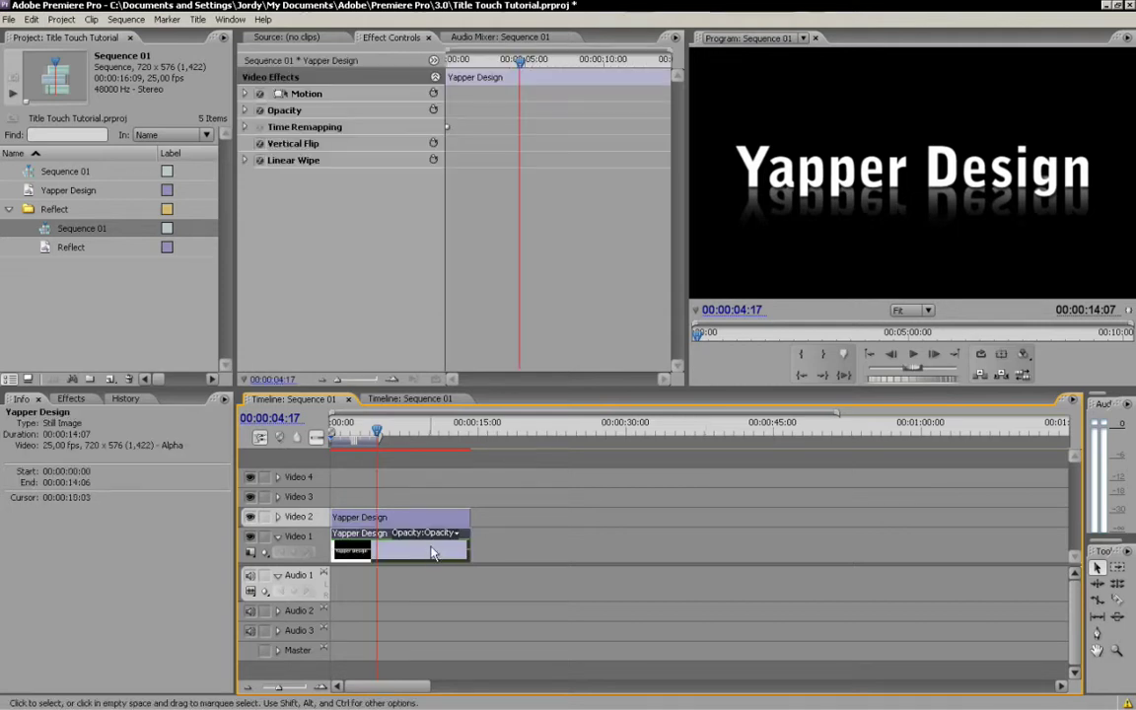
click(427, 498)
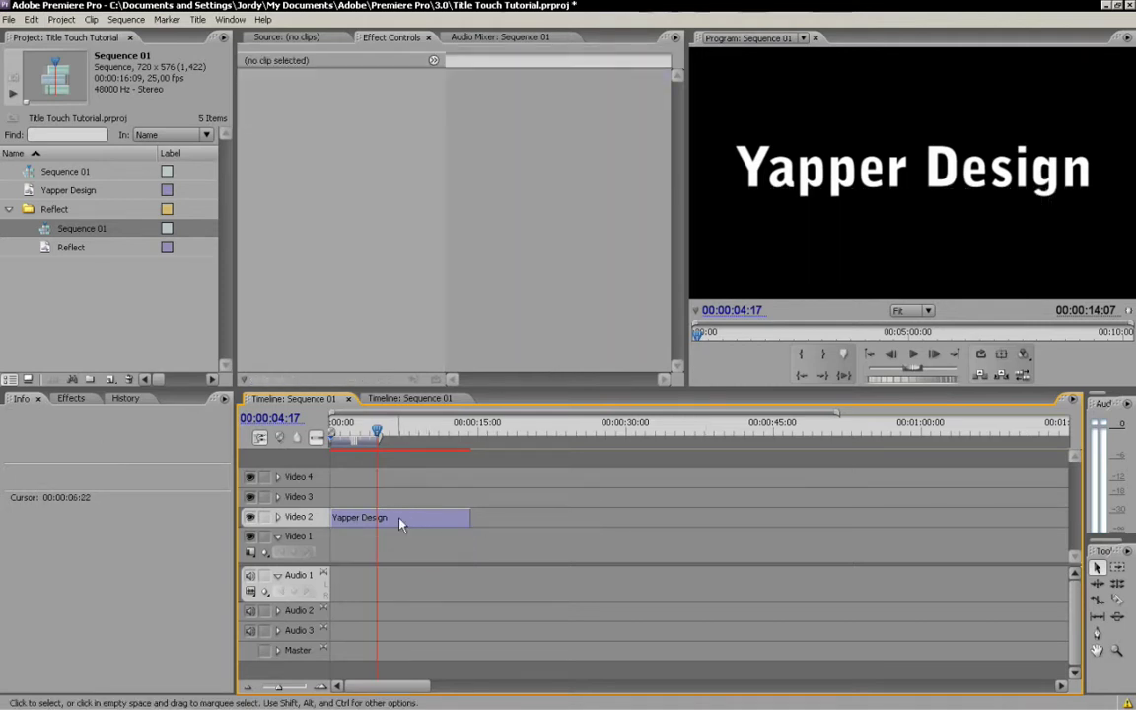
drag(398, 520, 398, 542)
Close the Reflect timeline, collapse the Reflect bin, and return to the Title Touch folder
click(410, 398)
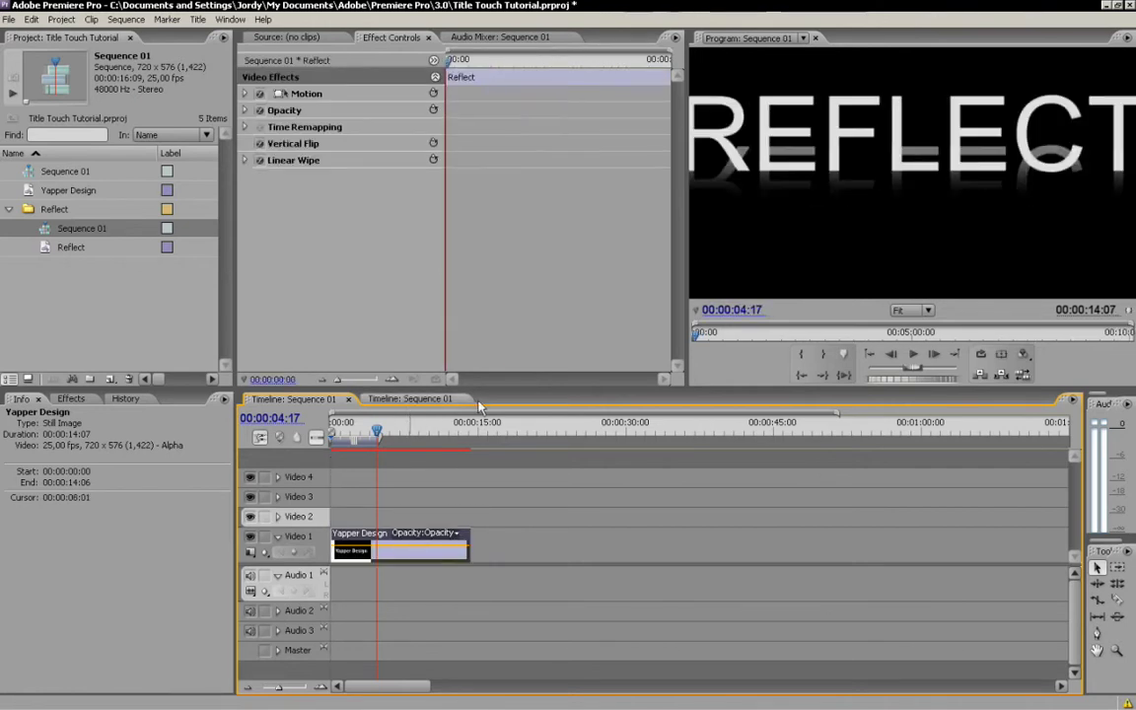
key(ctrl+w)
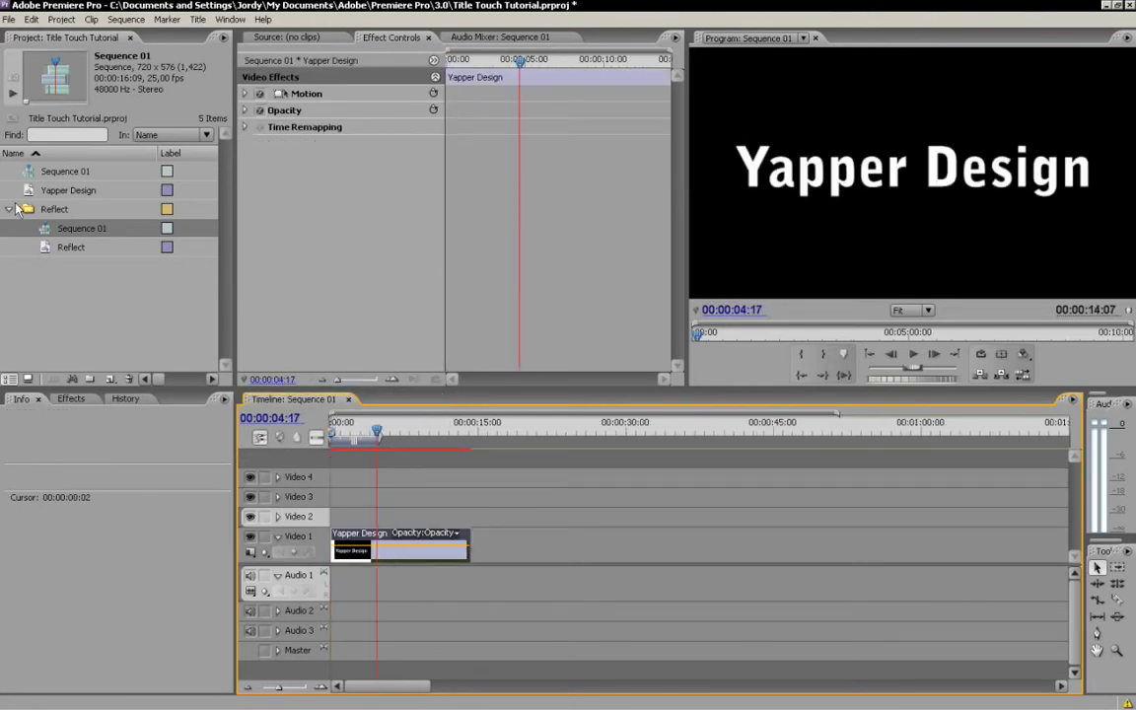
click(9, 209)
key(alt+Tab)
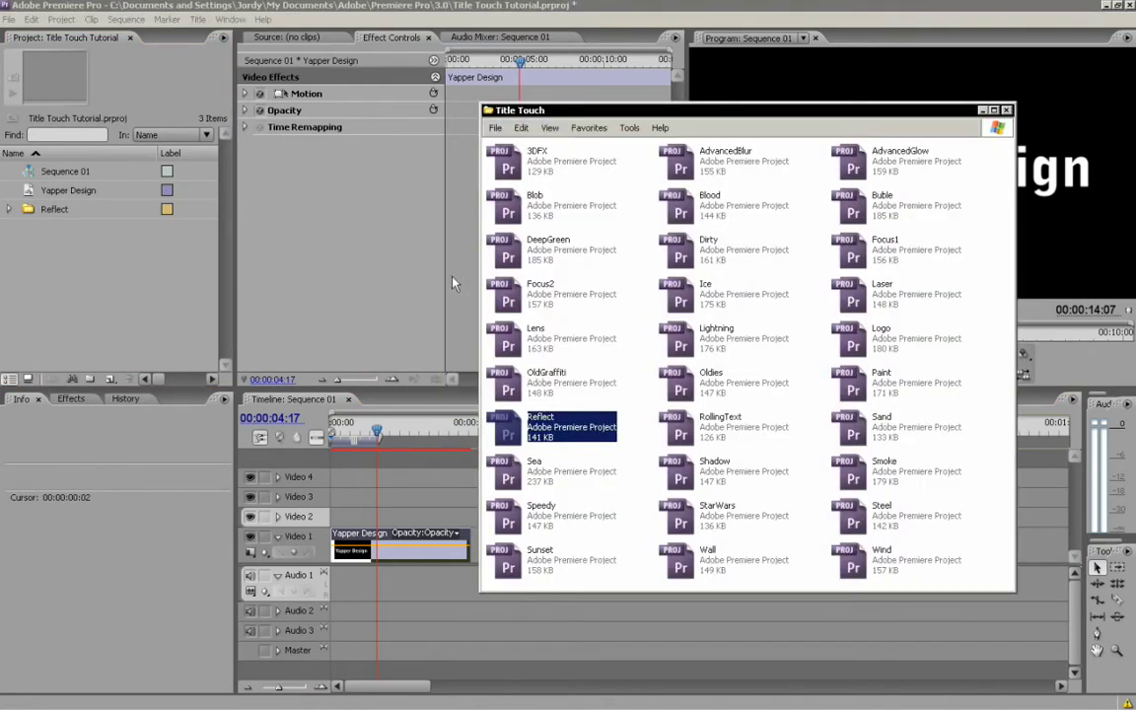
Drag Blood.prproj and Buble.prproj into the Project panel, then expand the Blood bin
click(815, 360)
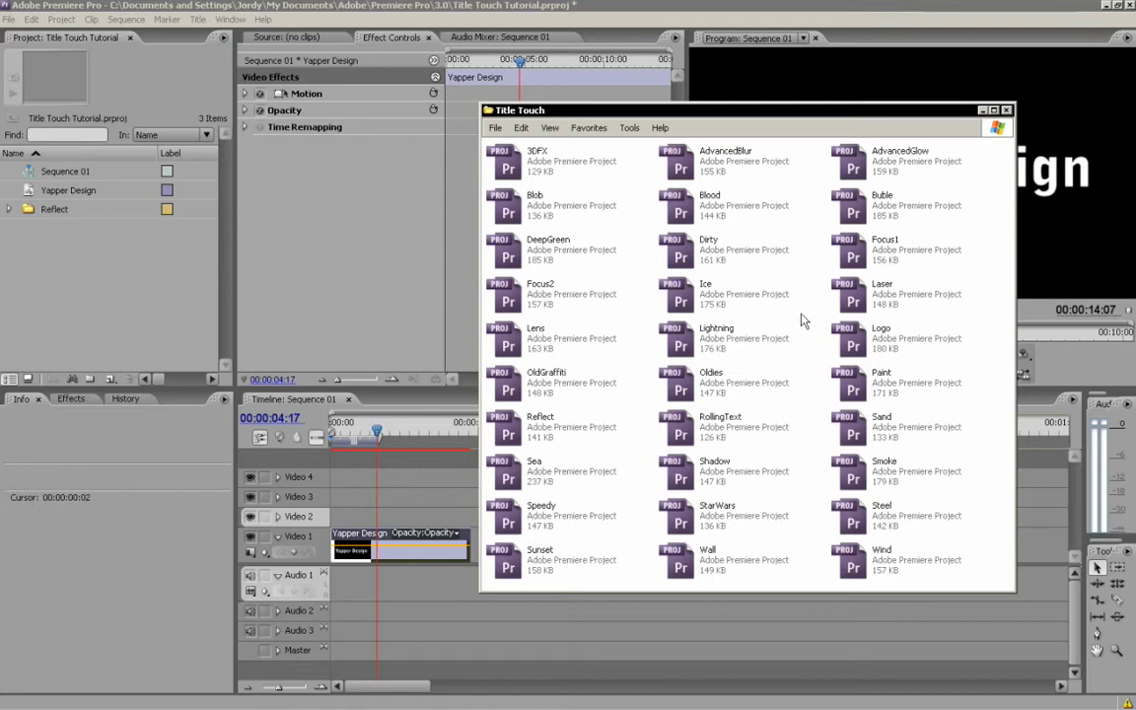
click(684, 212)
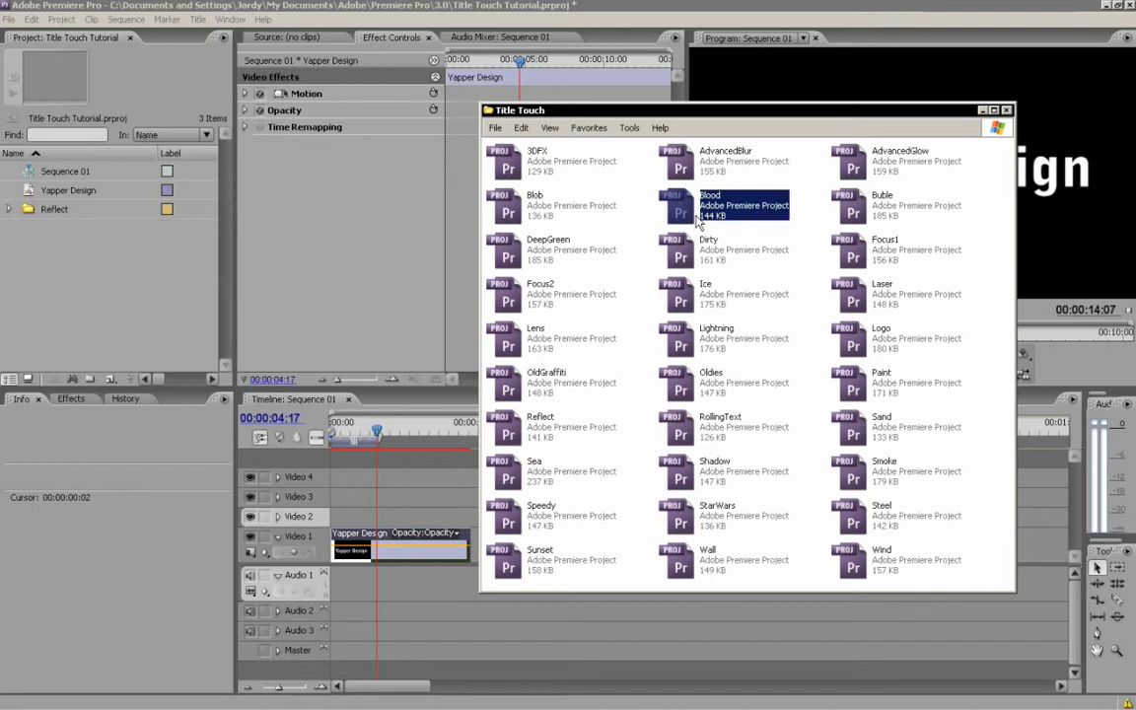
drag(683, 212, 166, 242)
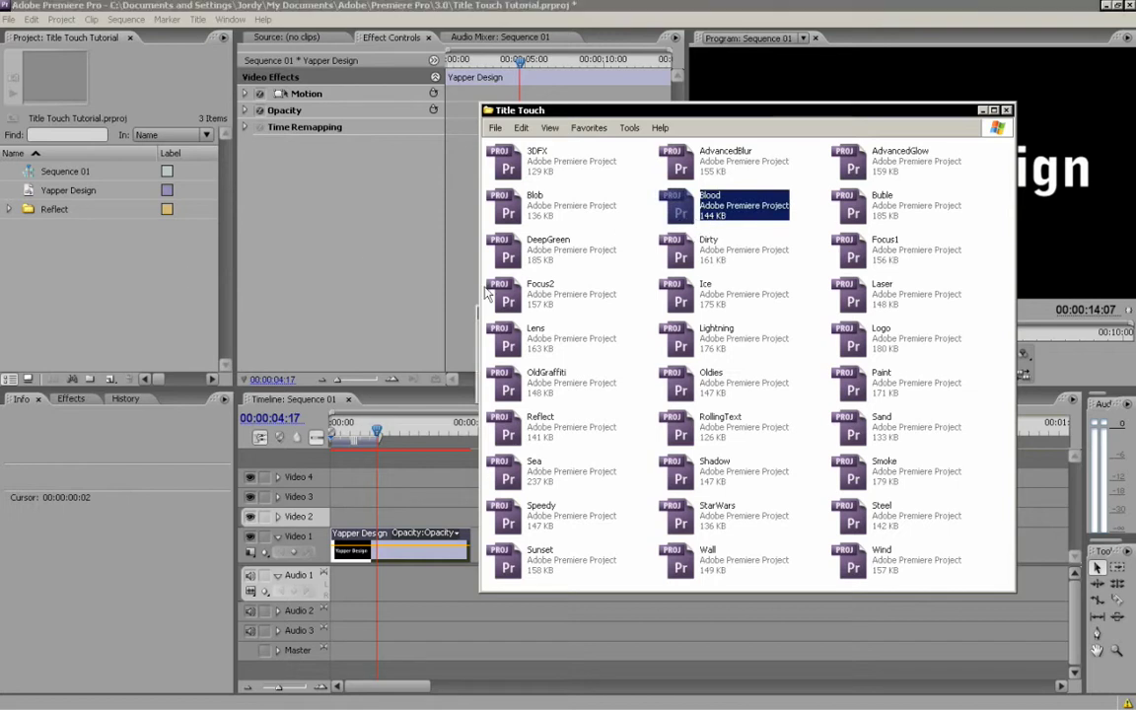
click(802, 449)
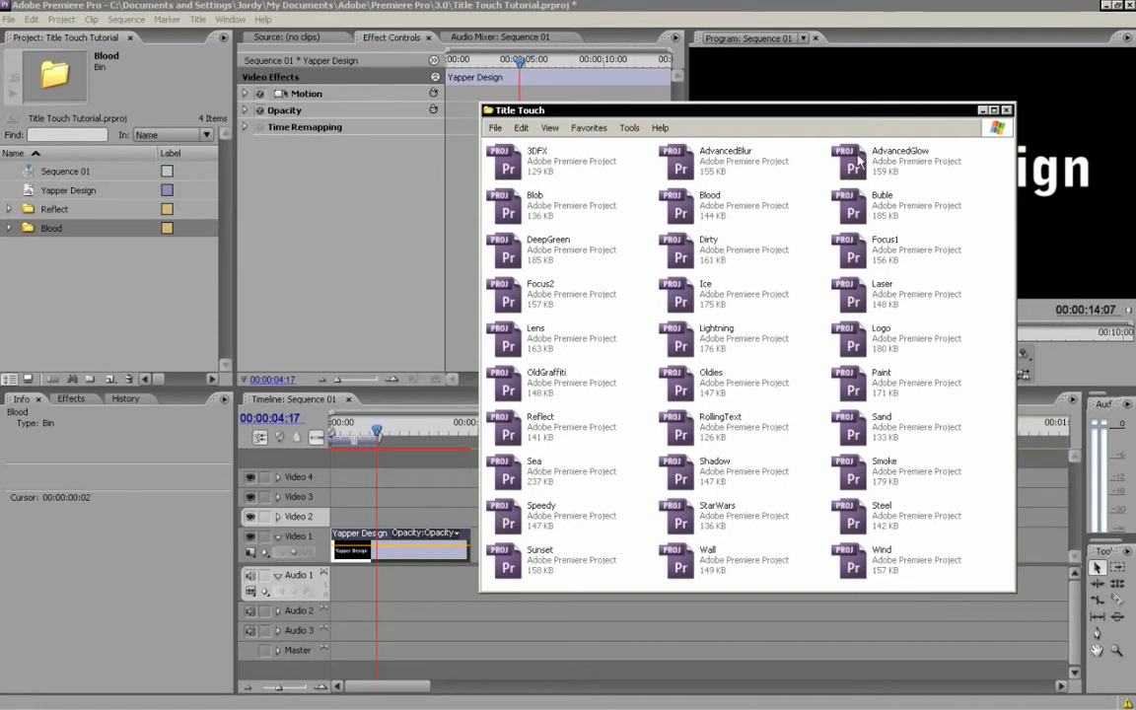
click(864, 214)
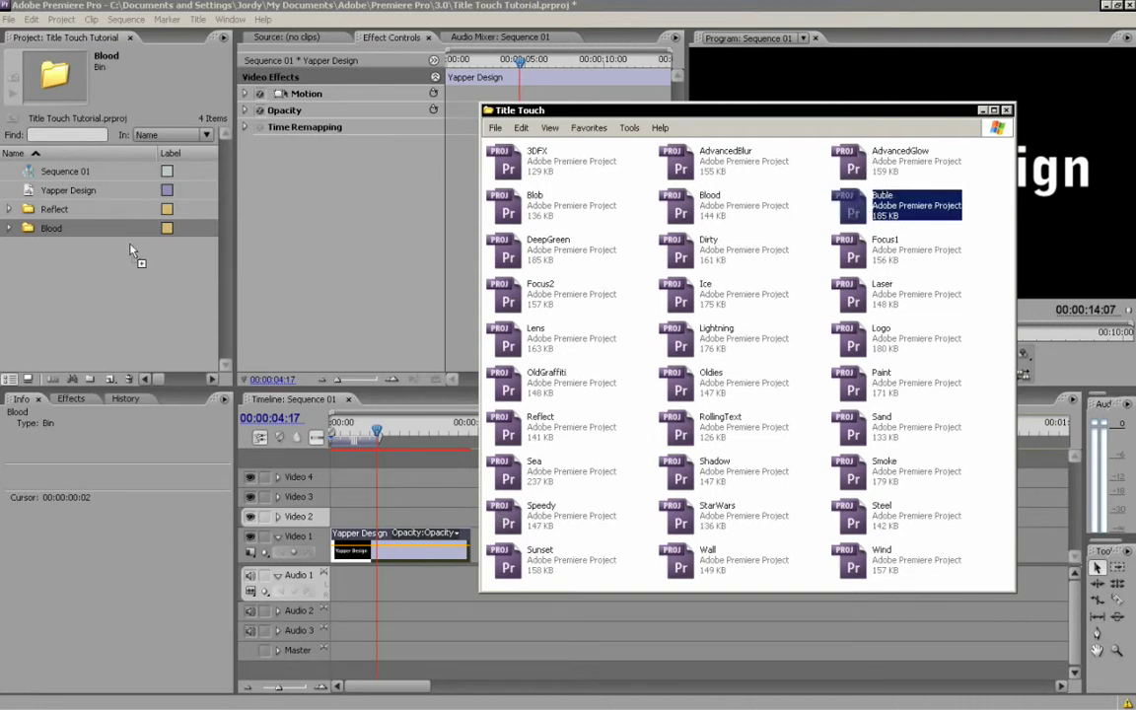
drag(191, 316, 190, 315)
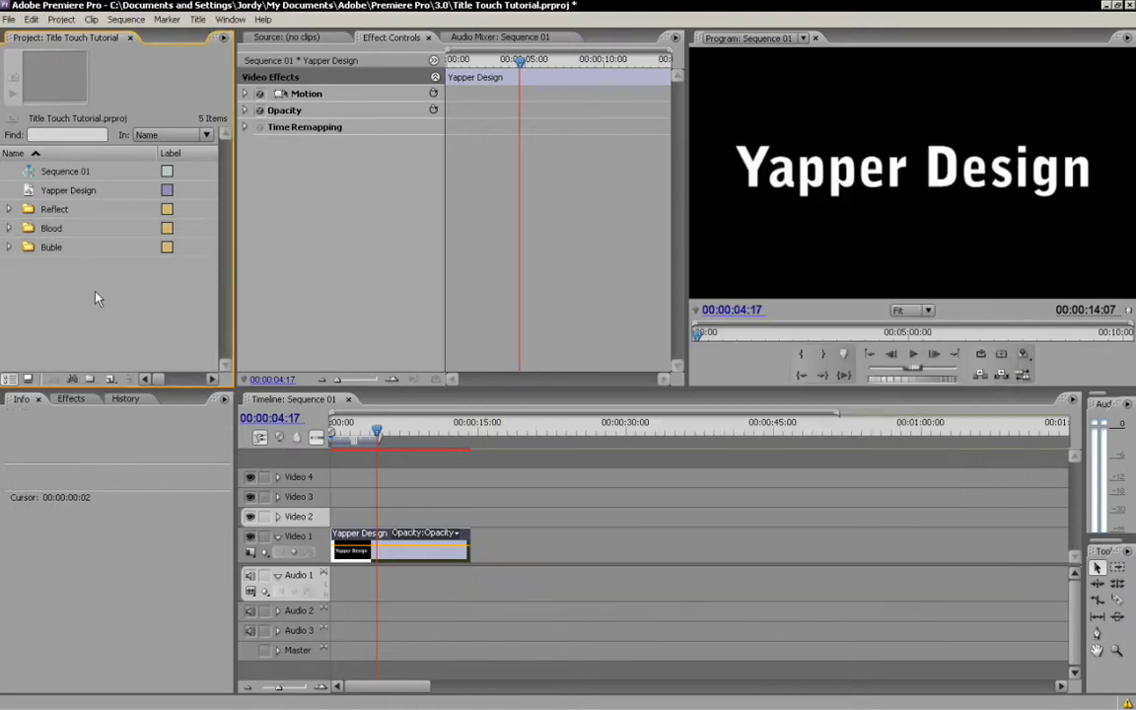
click(9, 228)
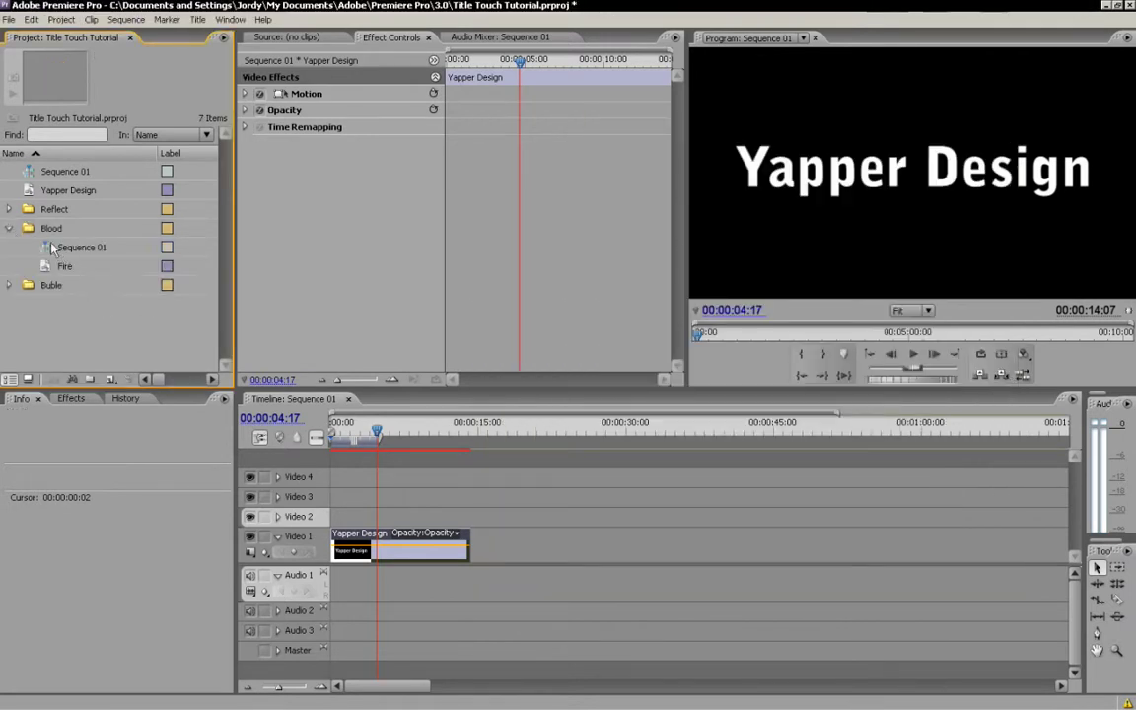
click(47, 228)
Open the Blood template's Sequence 01 and select all of the Fire clip's effects
double_click(80, 248)
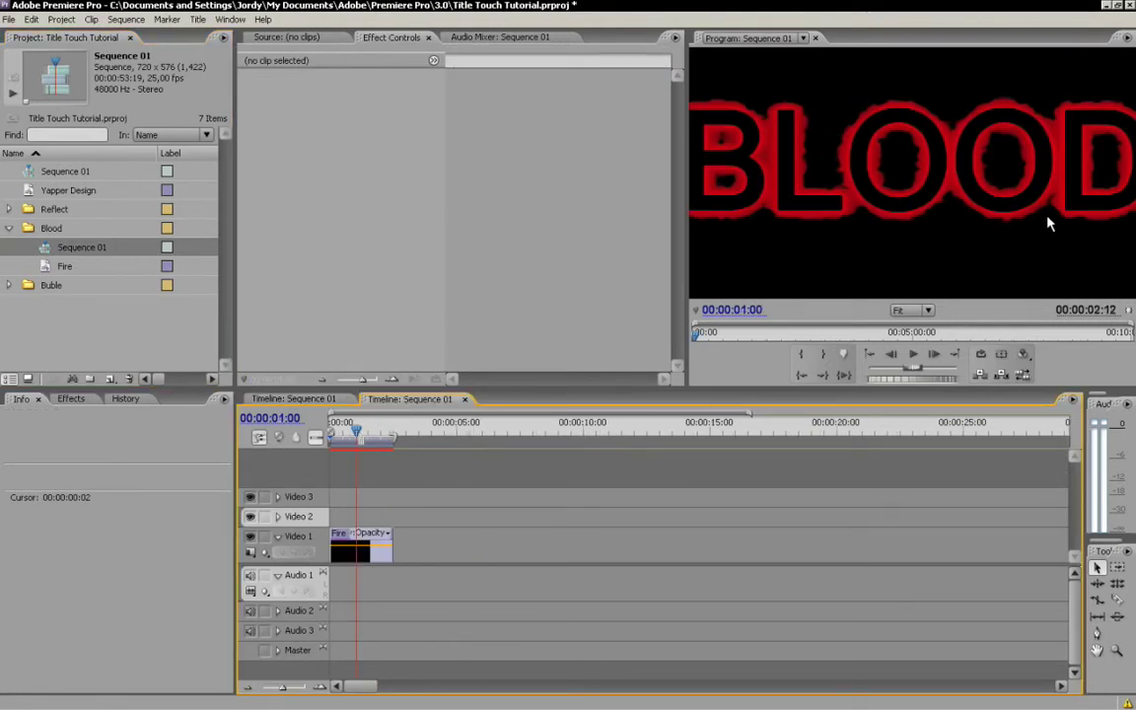
click(355, 547)
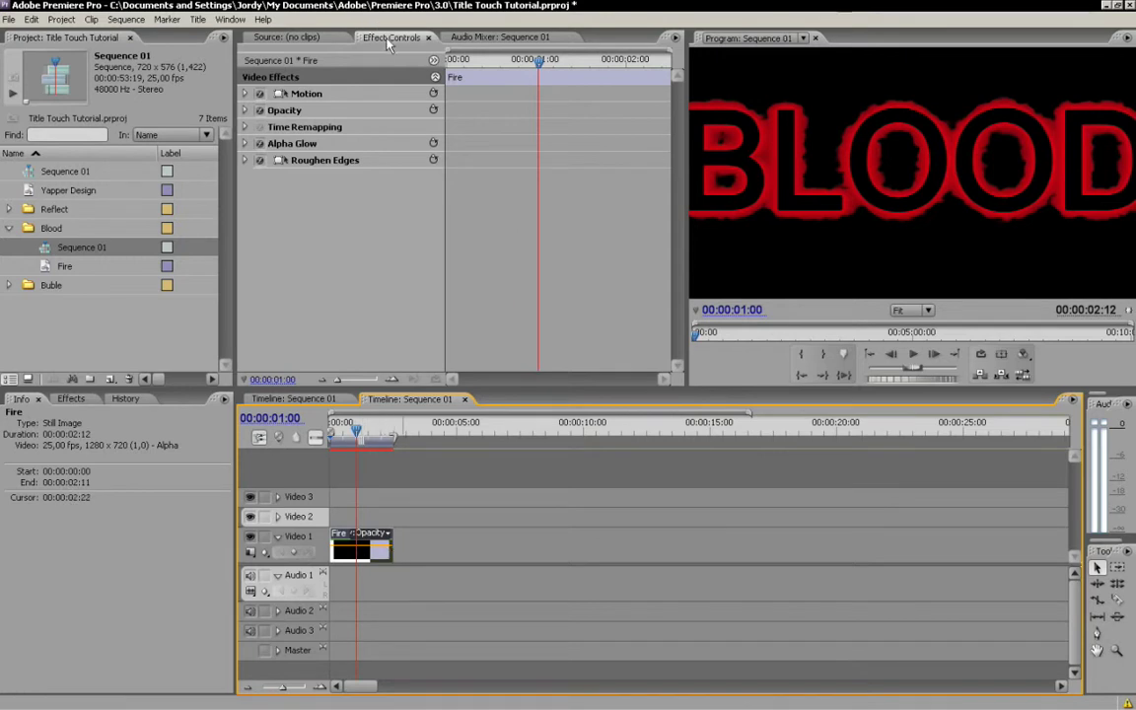
click(338, 227)
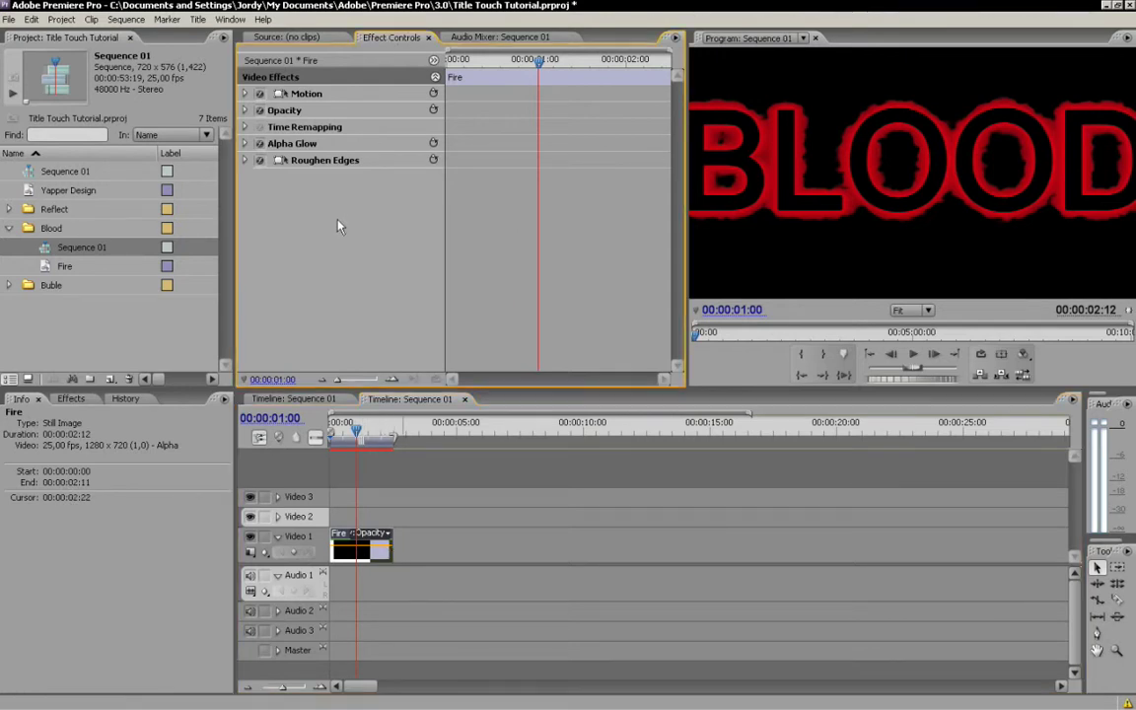
key(ctrl+a)
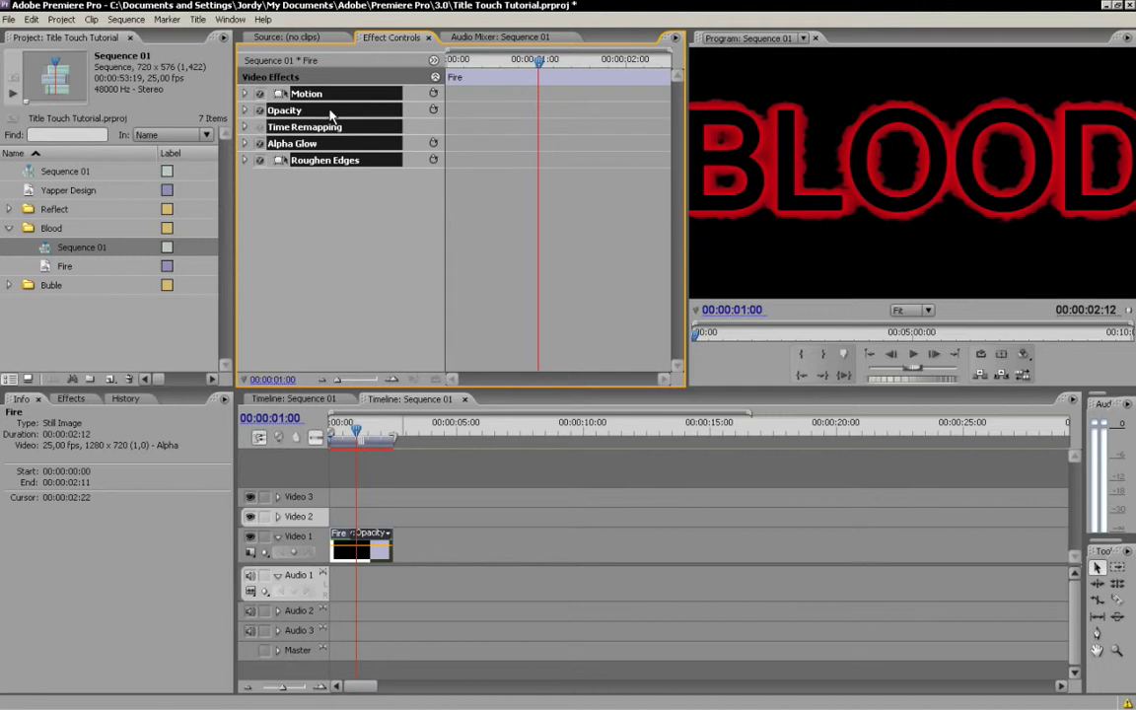
Paste the Blood Alpha Glow and Roughen Edges effects onto the Yapper Design title clip
click(317, 401)
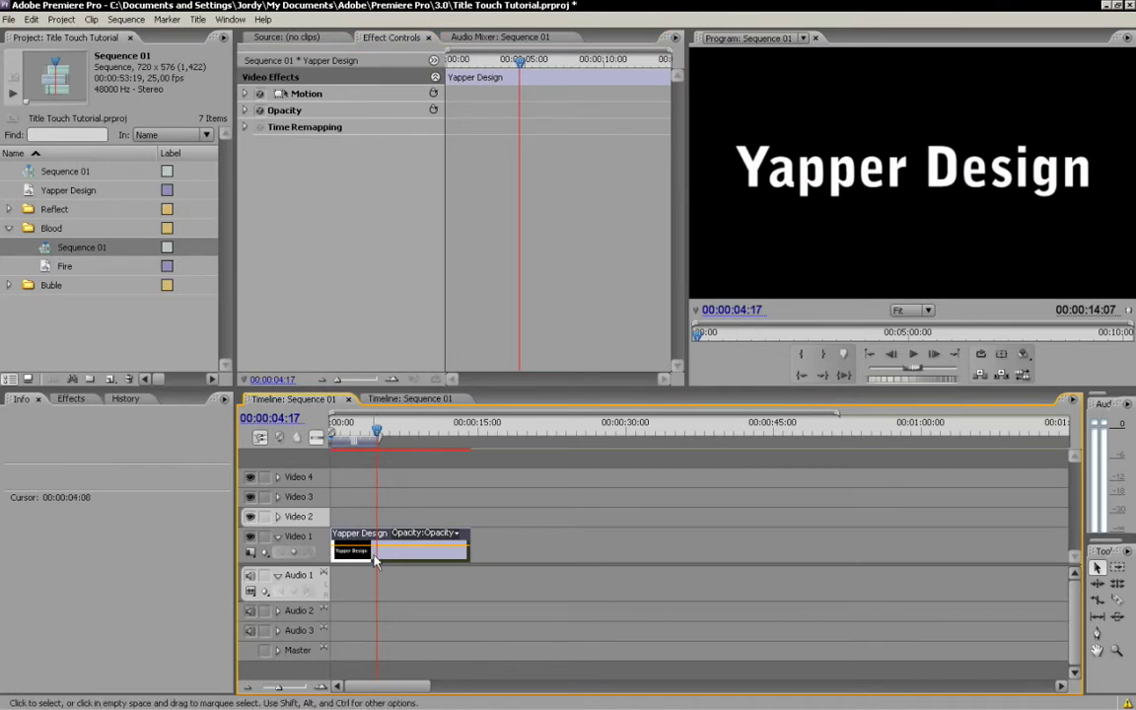
click(342, 228)
key(ctrl+a)
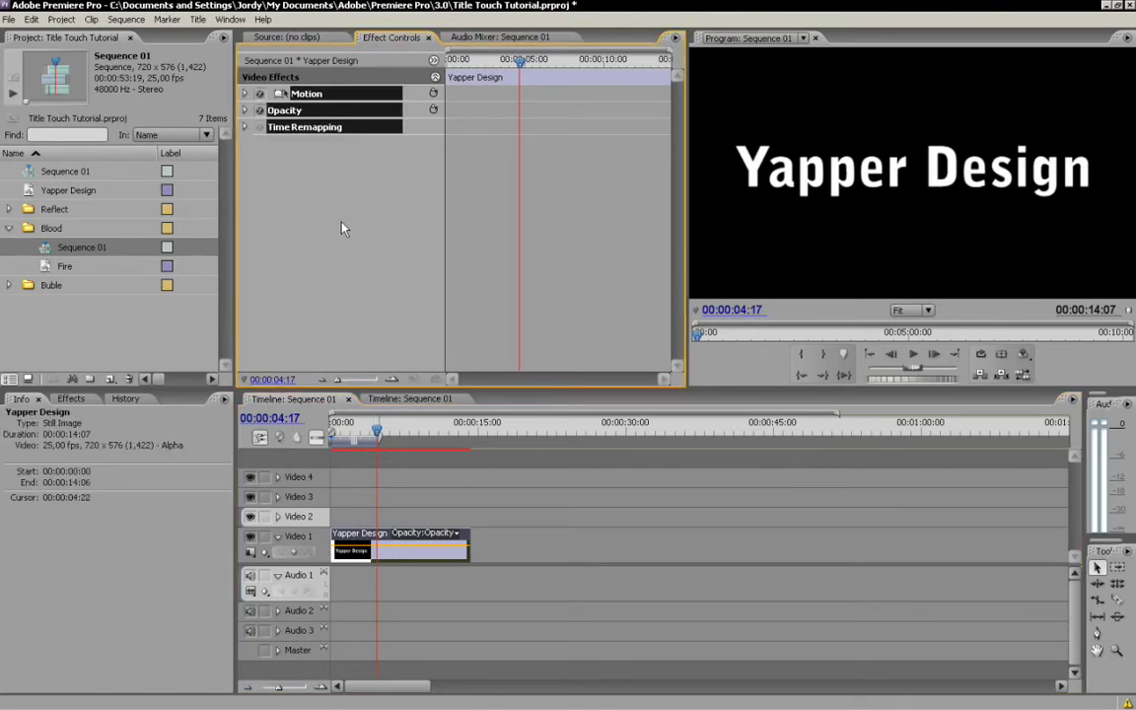
key(ctrl+z)
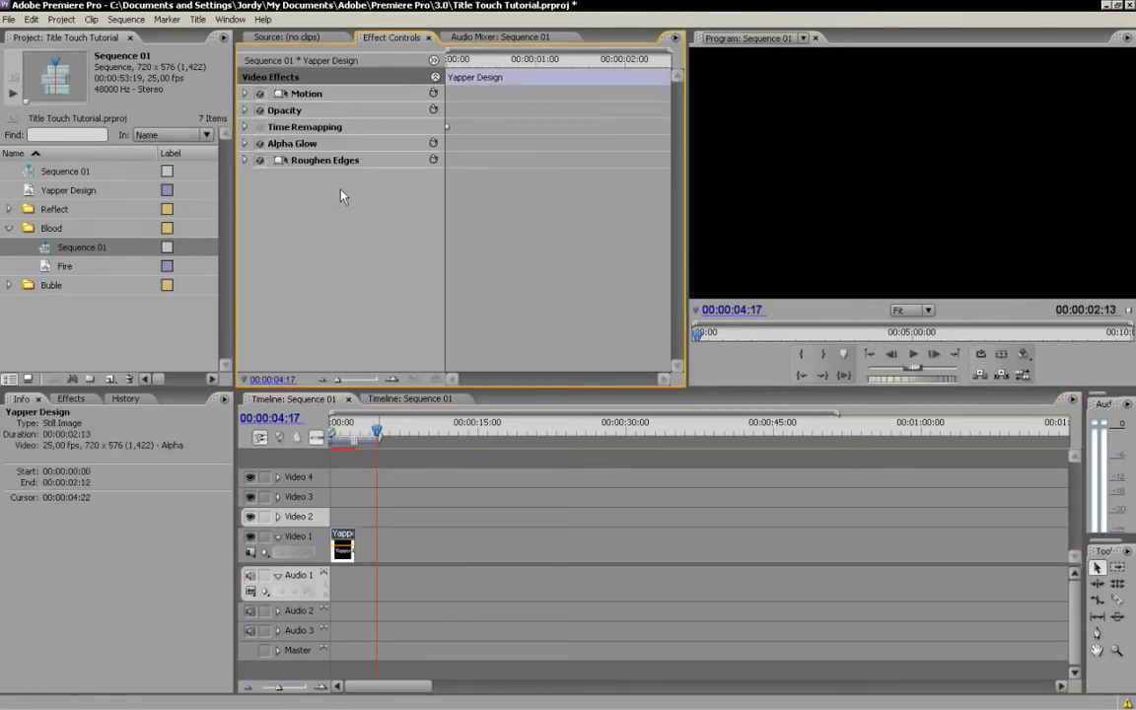
Extend the title clip back to 4:21 and compare it with the Blood template at 00:00:02:20
drag(353, 544, 376, 545)
click(359, 424)
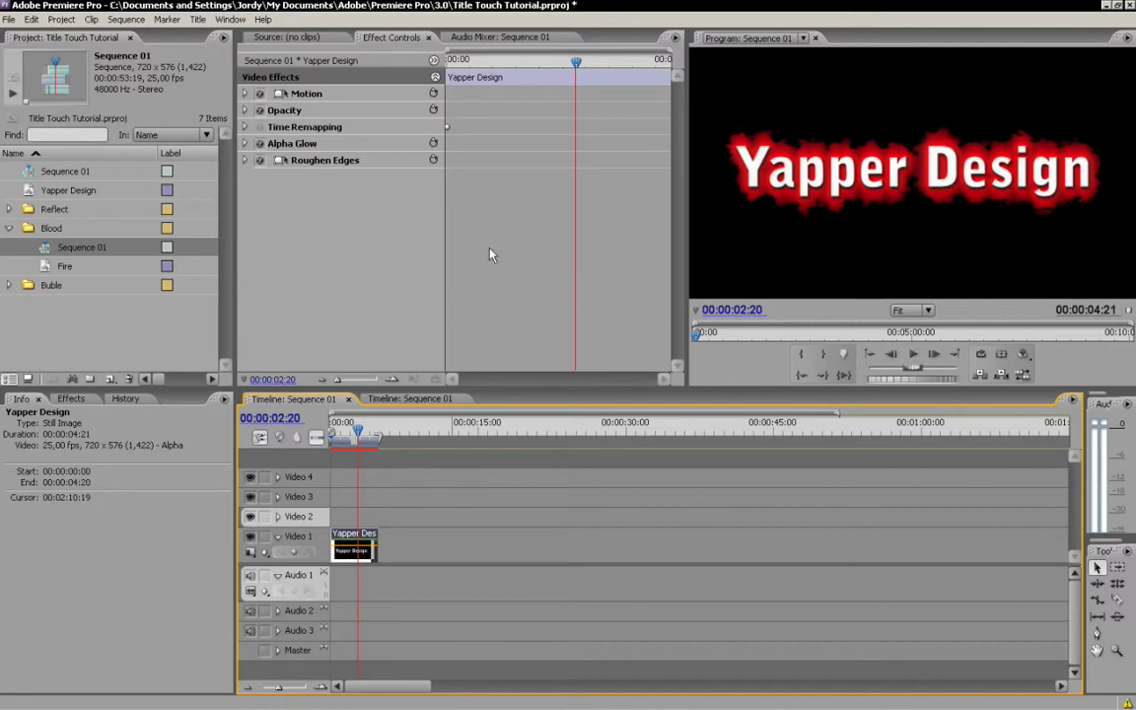
click(409, 398)
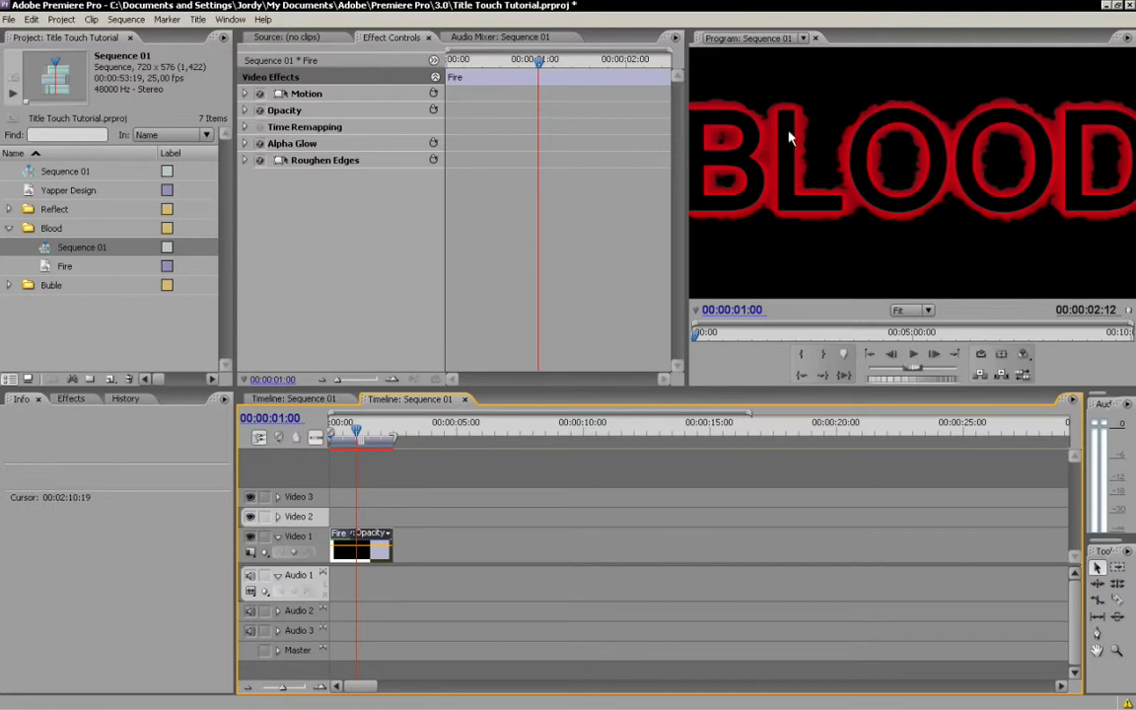
click(339, 391)
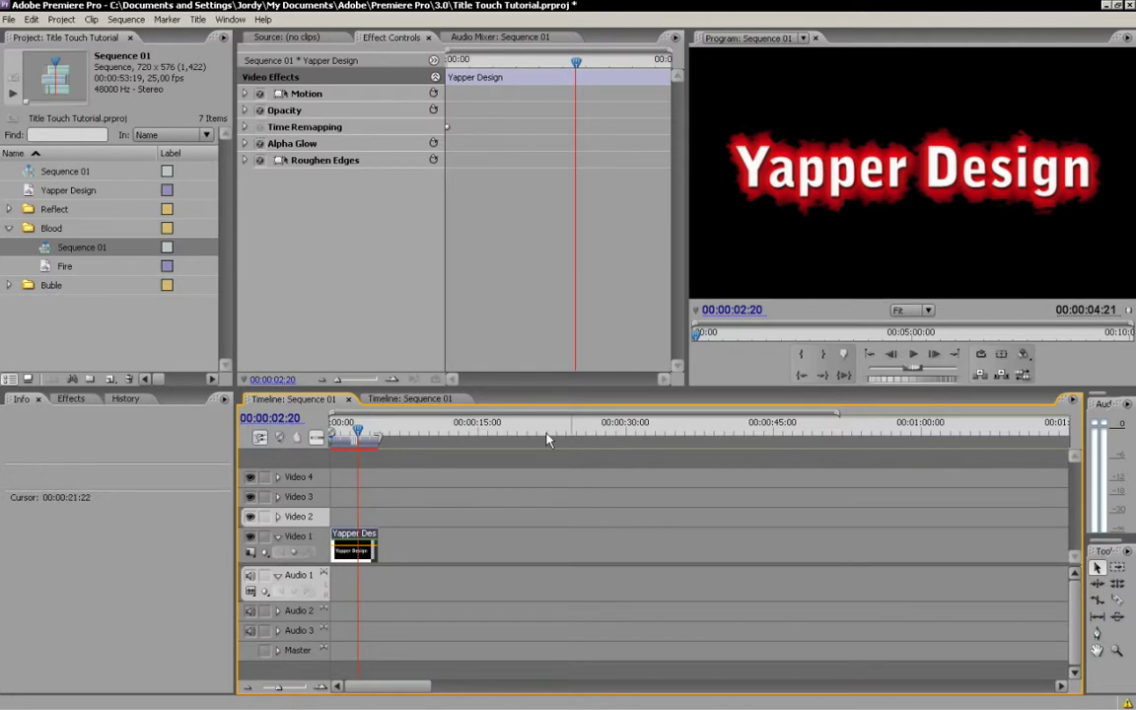
double_click(353, 548)
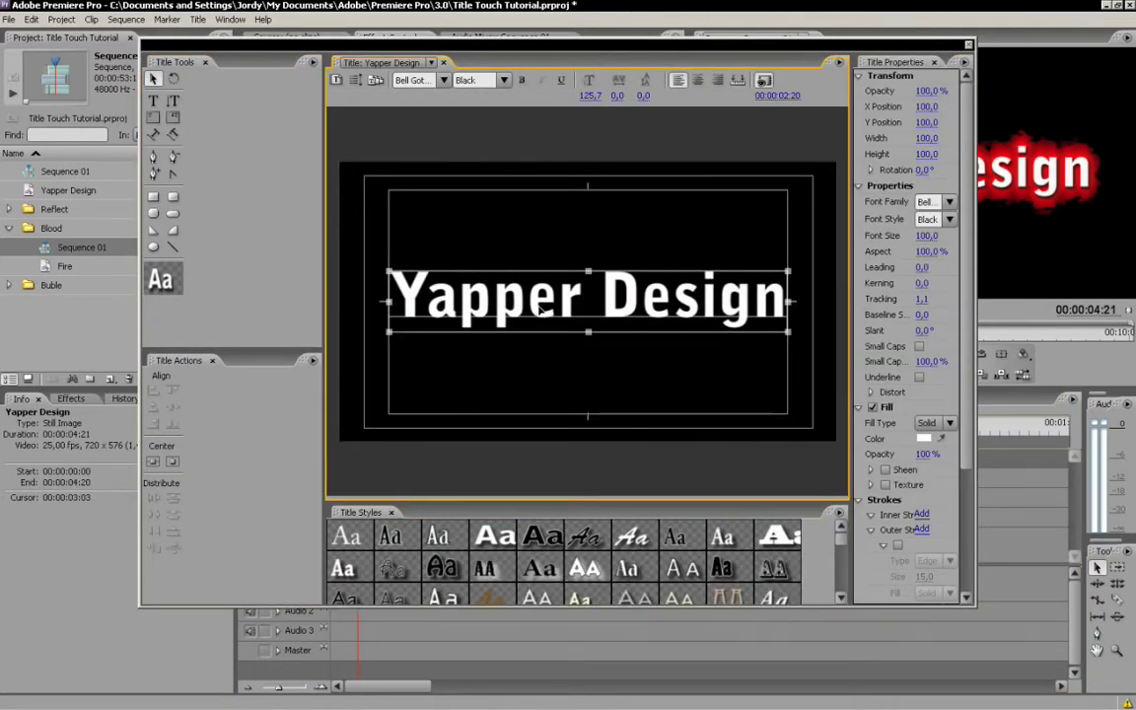
click(923, 439)
click(493, 478)
click(736, 268)
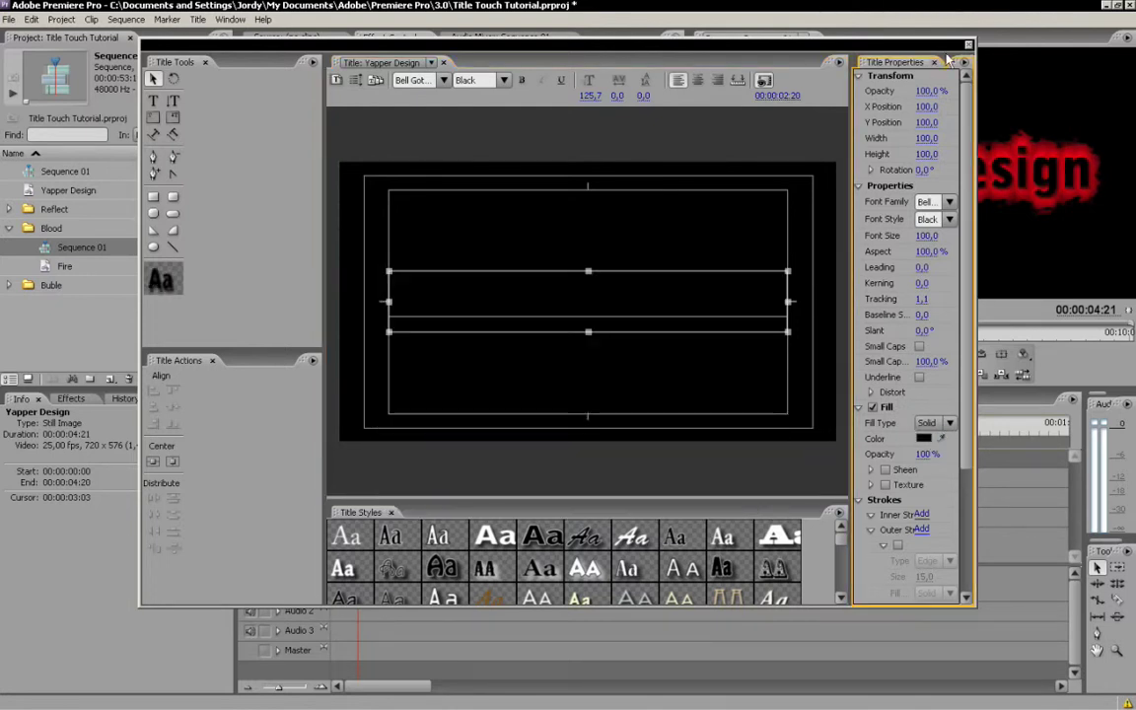
drag(869, 43, 672, 49)
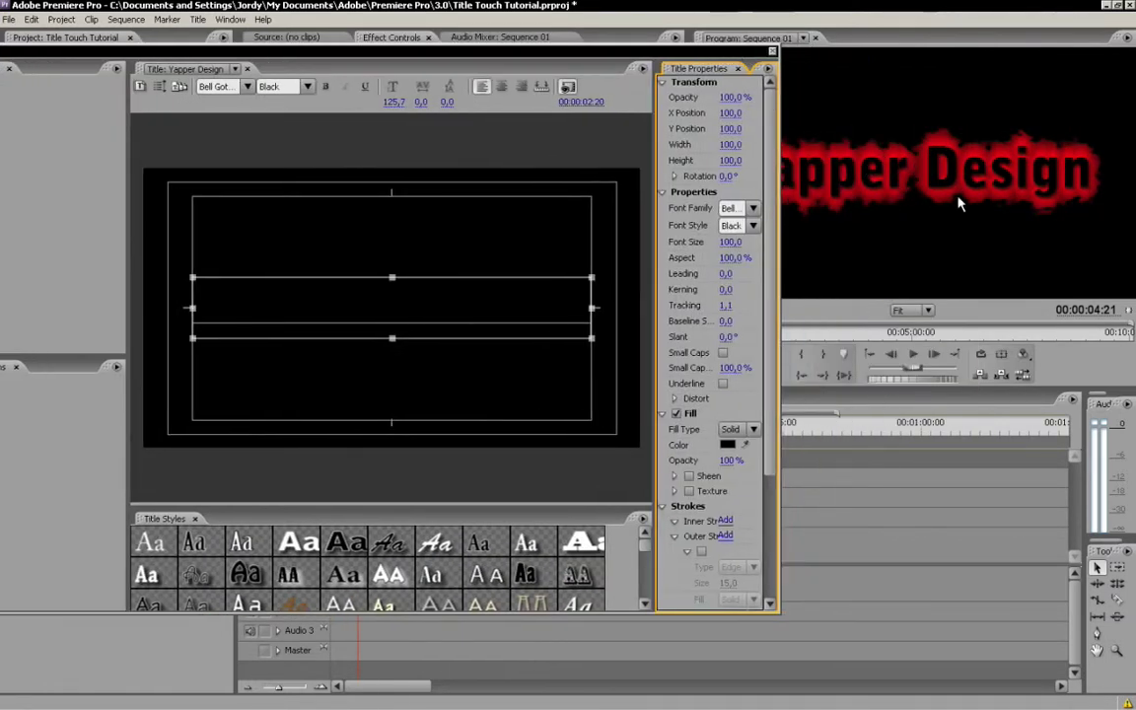
click(727, 444)
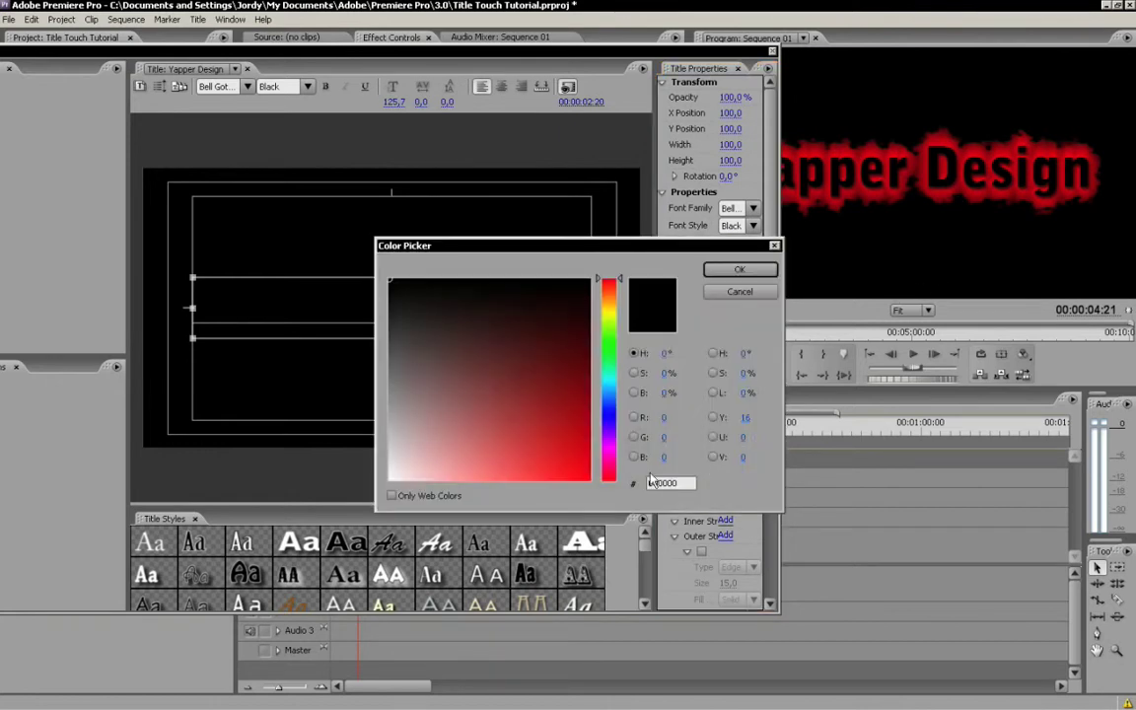
double_click(650, 482)
text(ffffff)
key(Return)
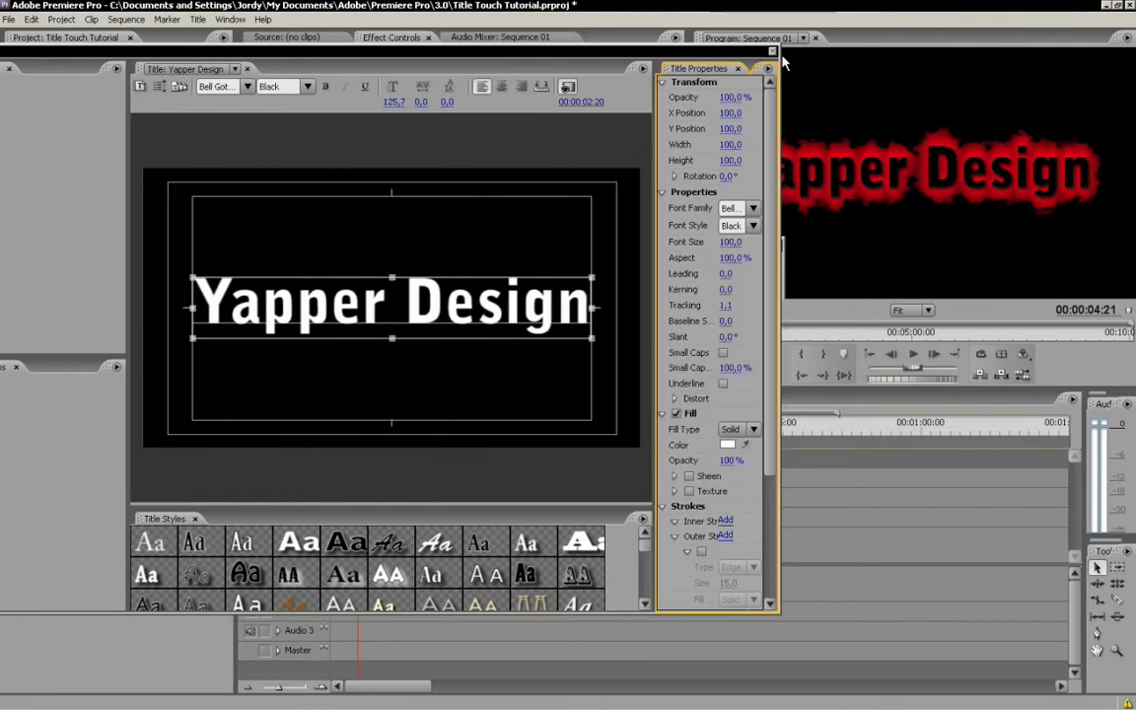
click(772, 52)
click(471, 521)
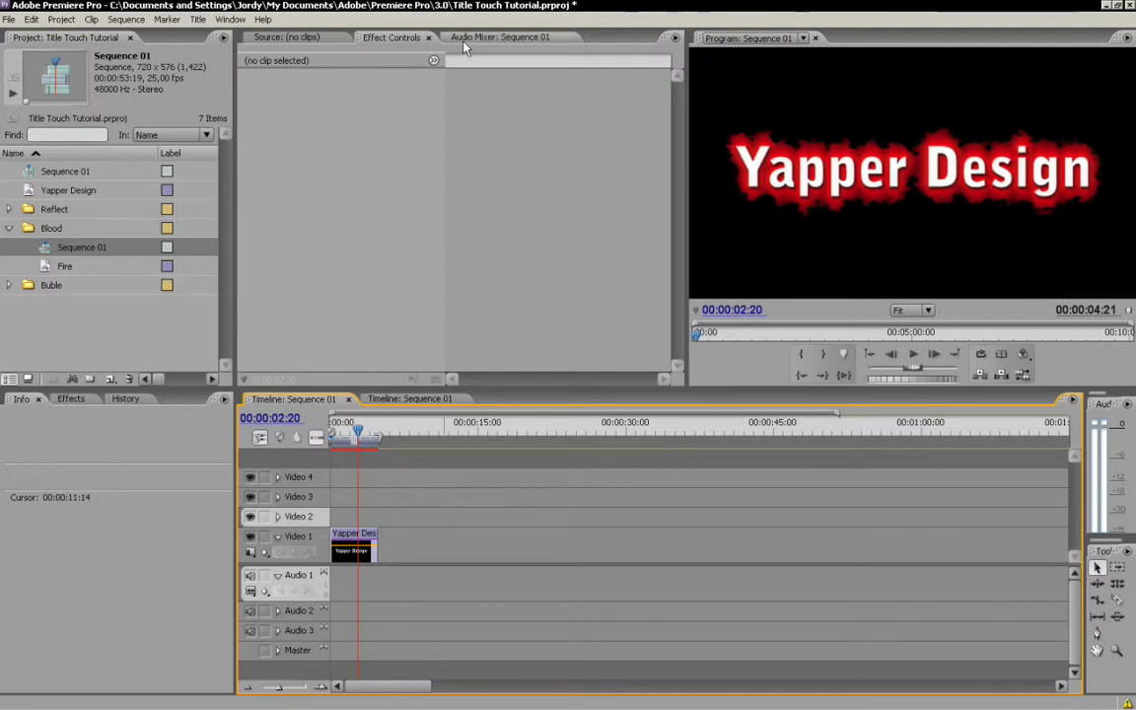
Select the title clip and thicken the Roughen Edges border
click(366, 546)
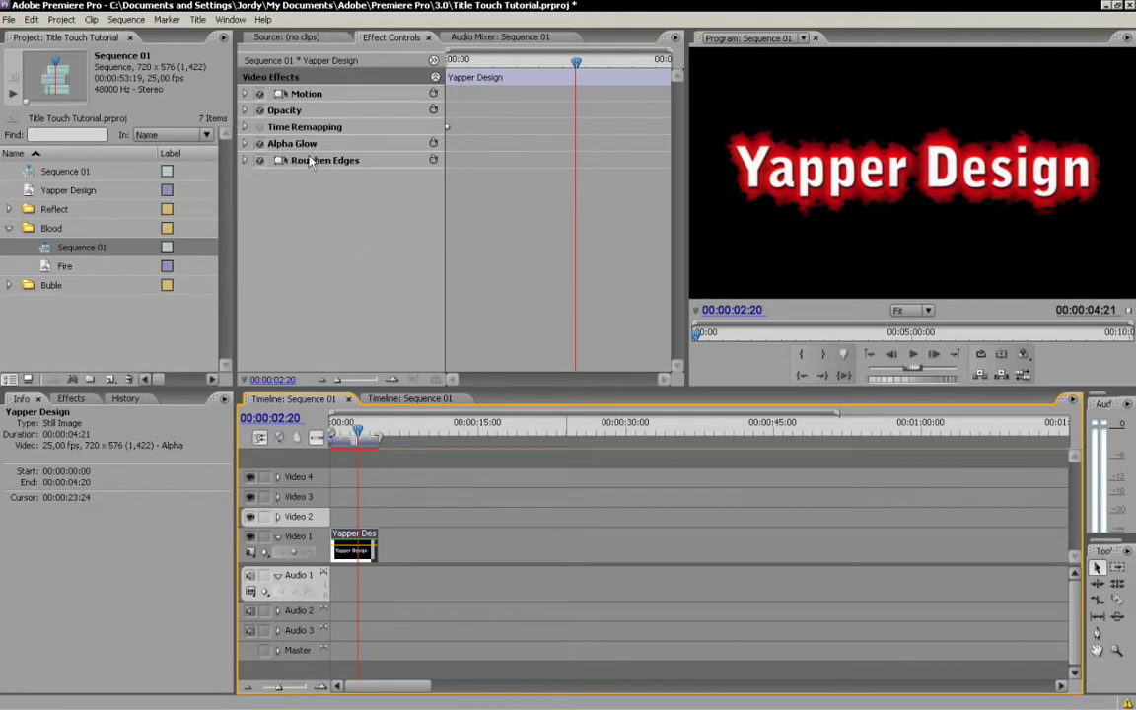
click(246, 160)
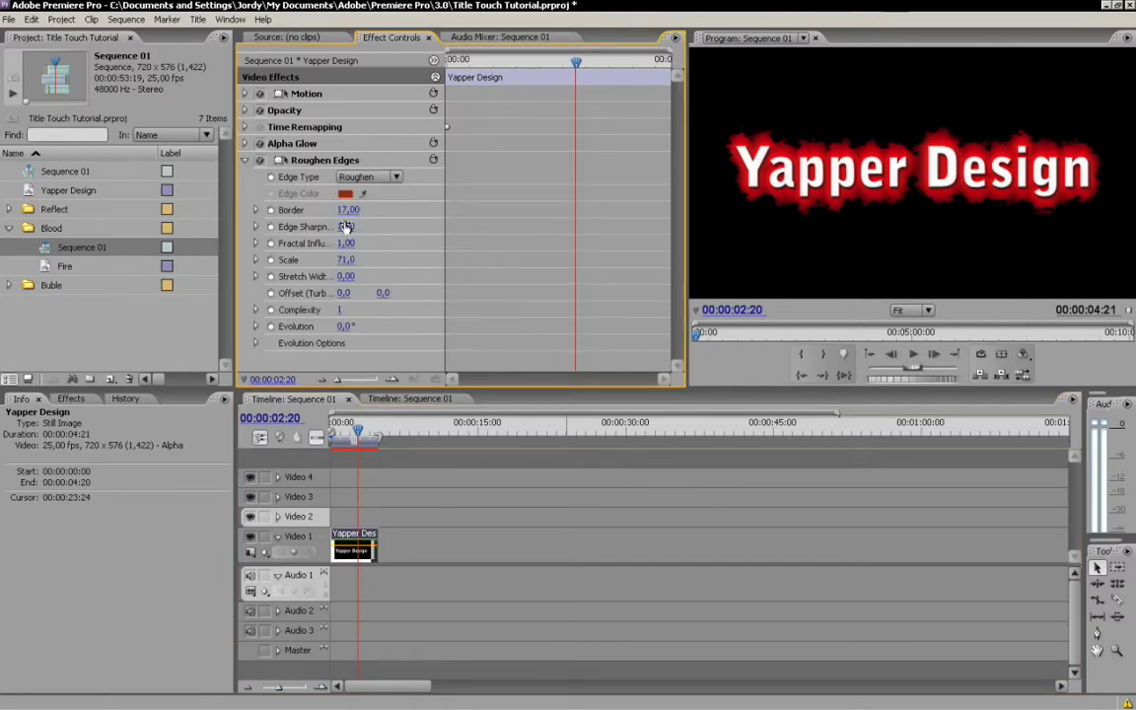
mouse_move(350, 211)
mouse_down()
mouse_move(380, 211)
mouse_move(346, 211)
mouse_up()
Delete the Roughen Edges and Alpha Glow effects from the title clip
click(325, 160)
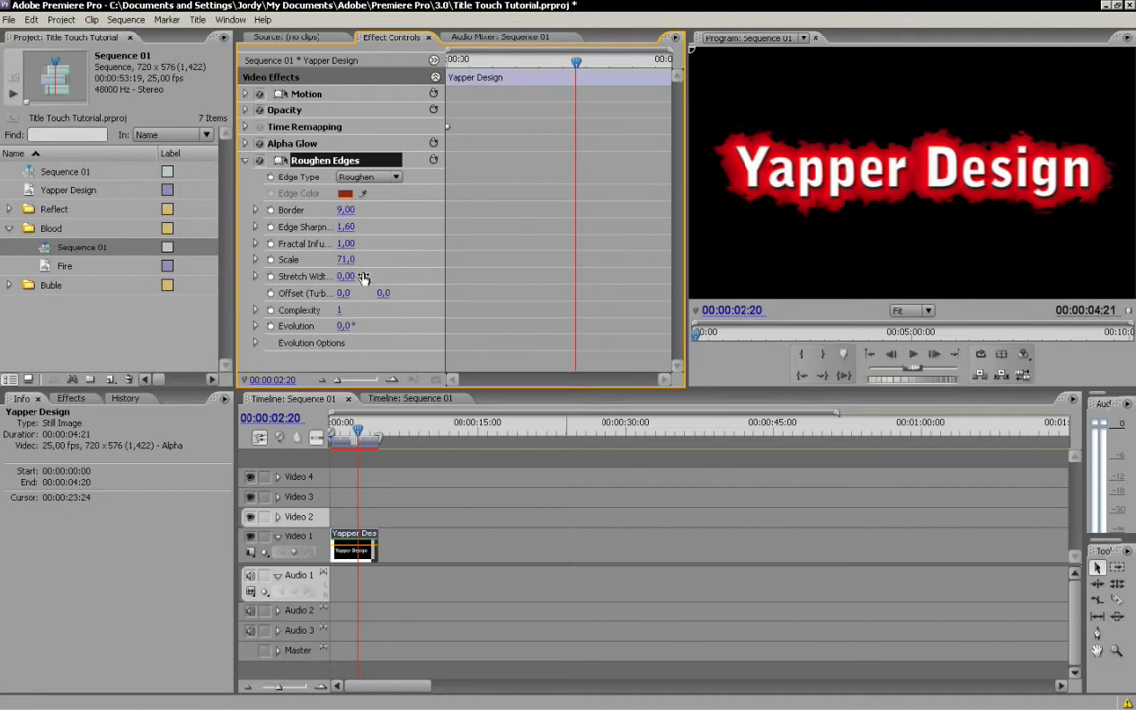
key(Delete)
click(315, 146)
key(Delete)
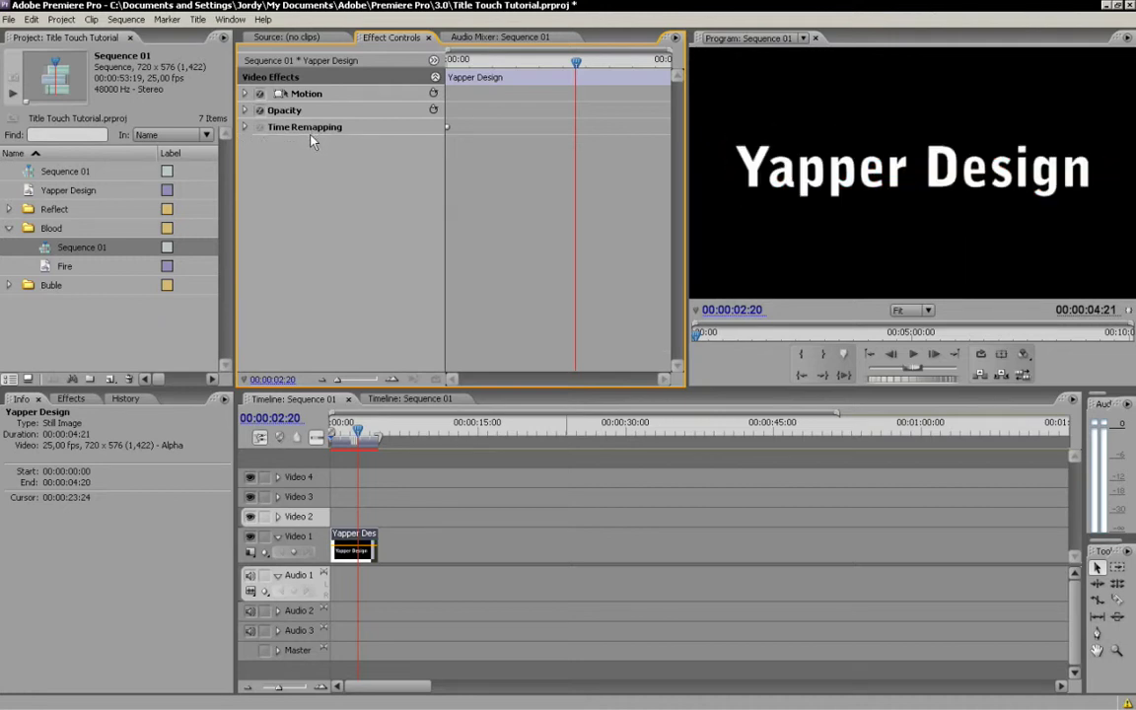
Open the Buble template's Sequence 01 and select all of the Buble clip's effects
click(10, 227)
click(10, 248)
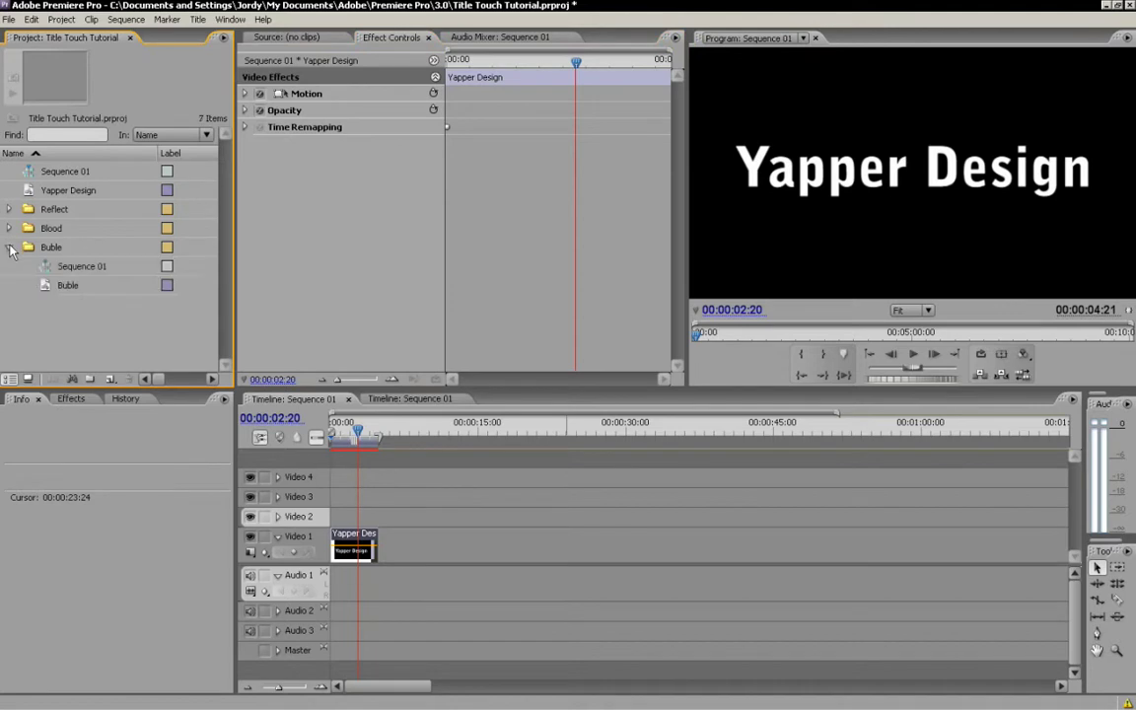
double_click(82, 266)
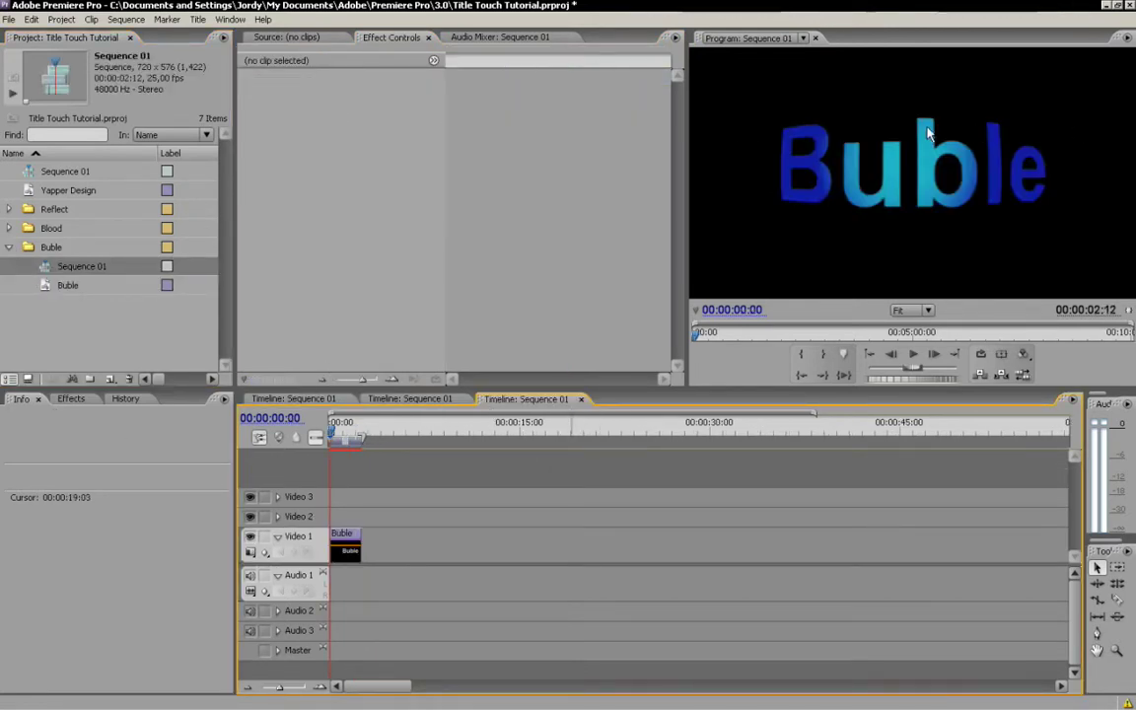
click(357, 533)
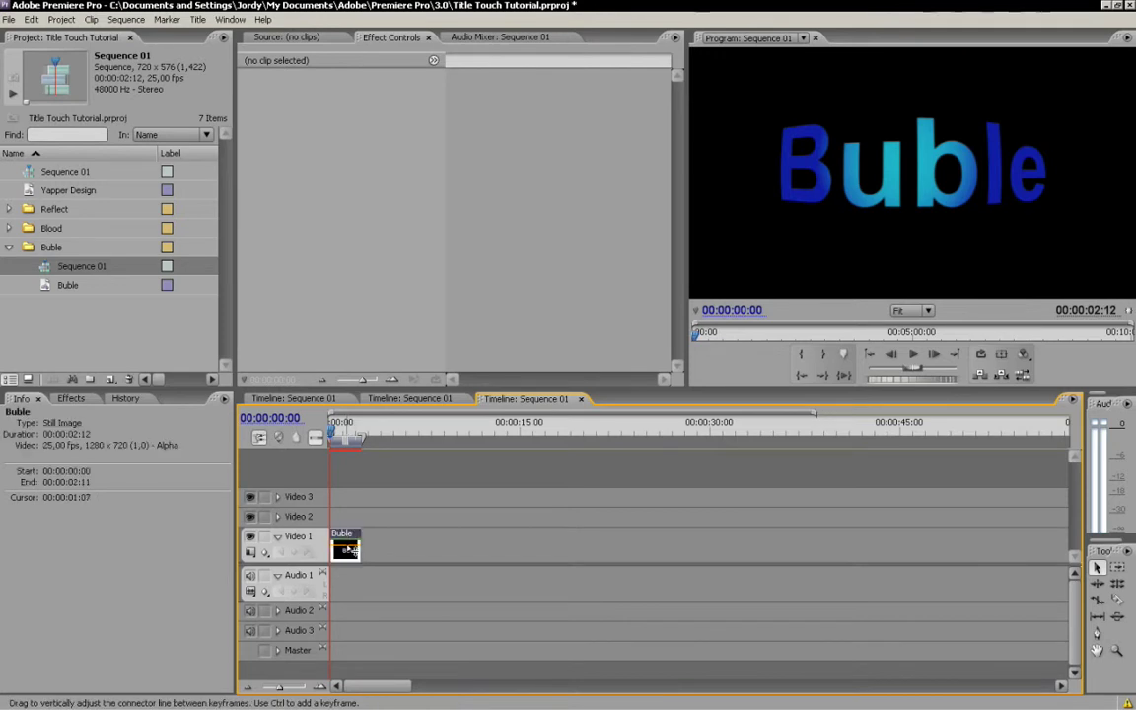
click(338, 256)
key(ctrl+a)
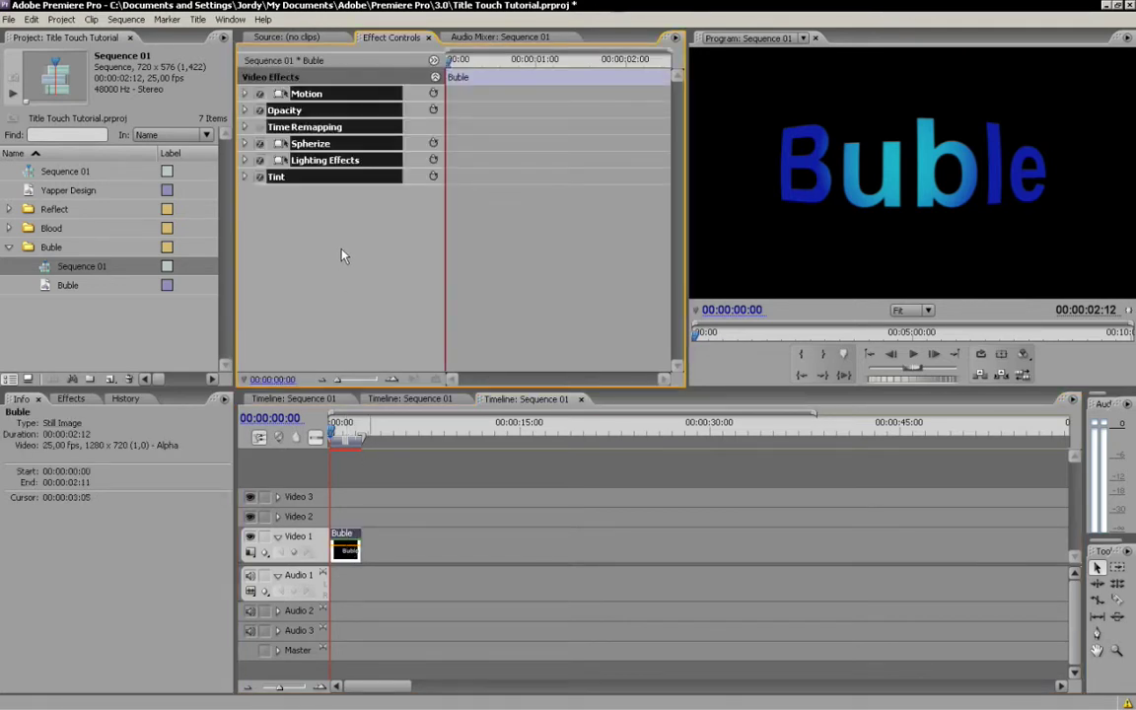
Paste the Buble effects onto the Yapper Design title and preview it at 00:00:01:03
click(294, 399)
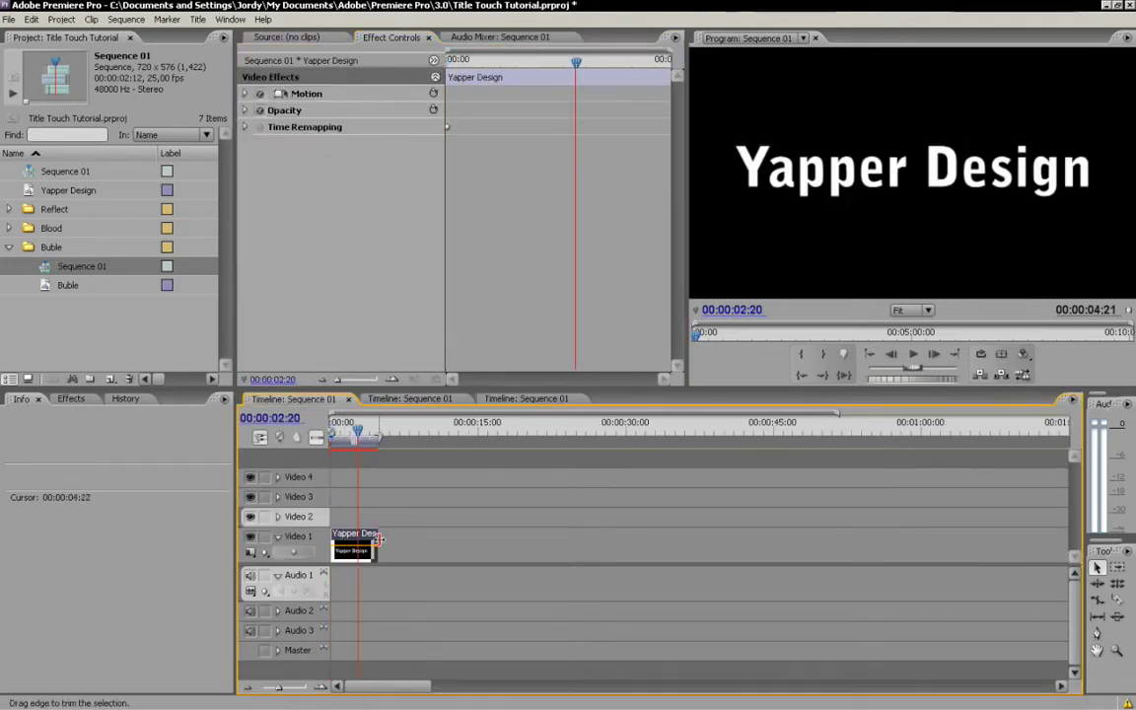
click(346, 264)
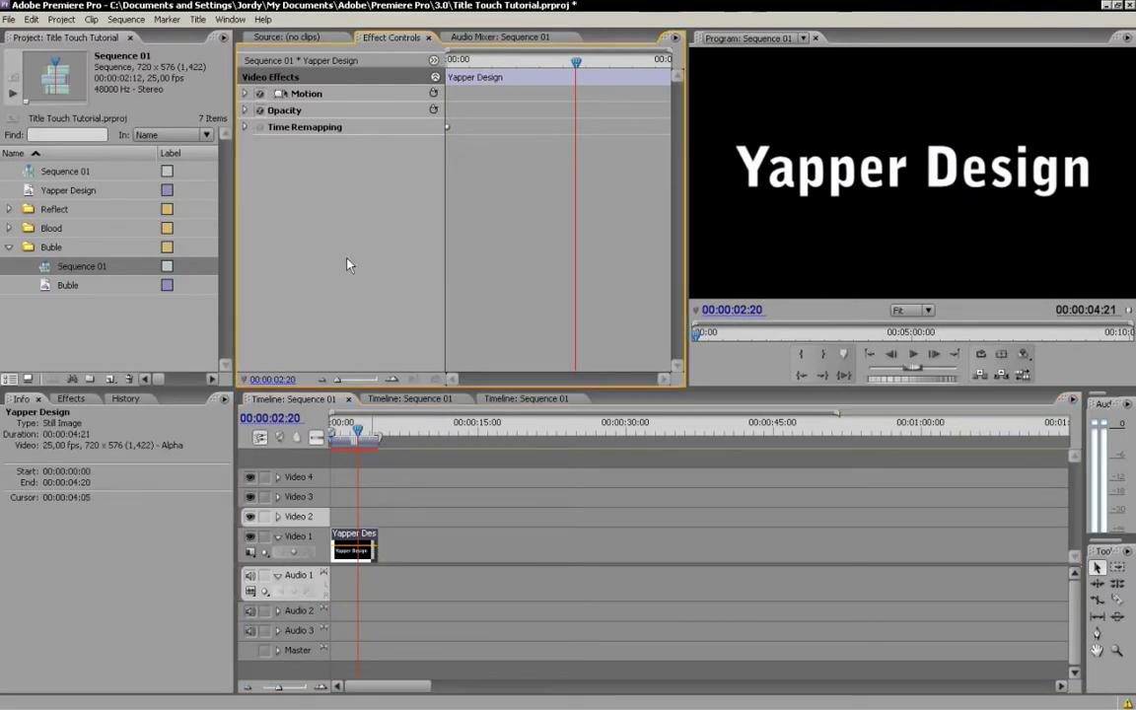
key(ctrl+a)
key(ctrl+v)
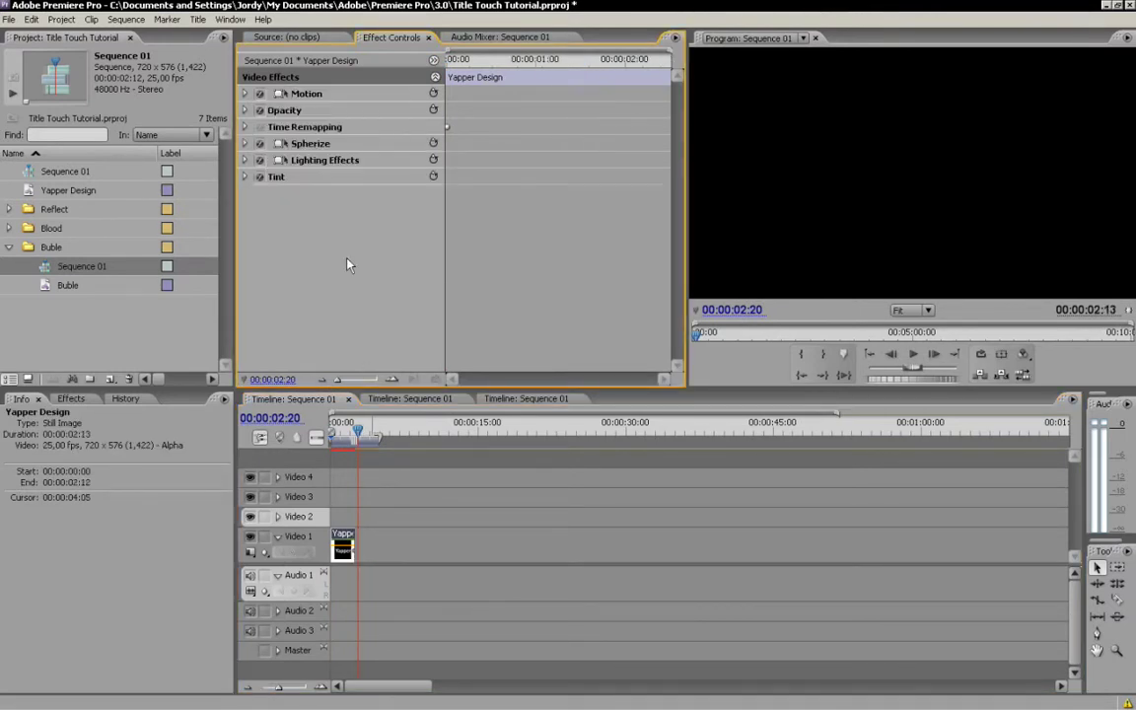
click(344, 437)
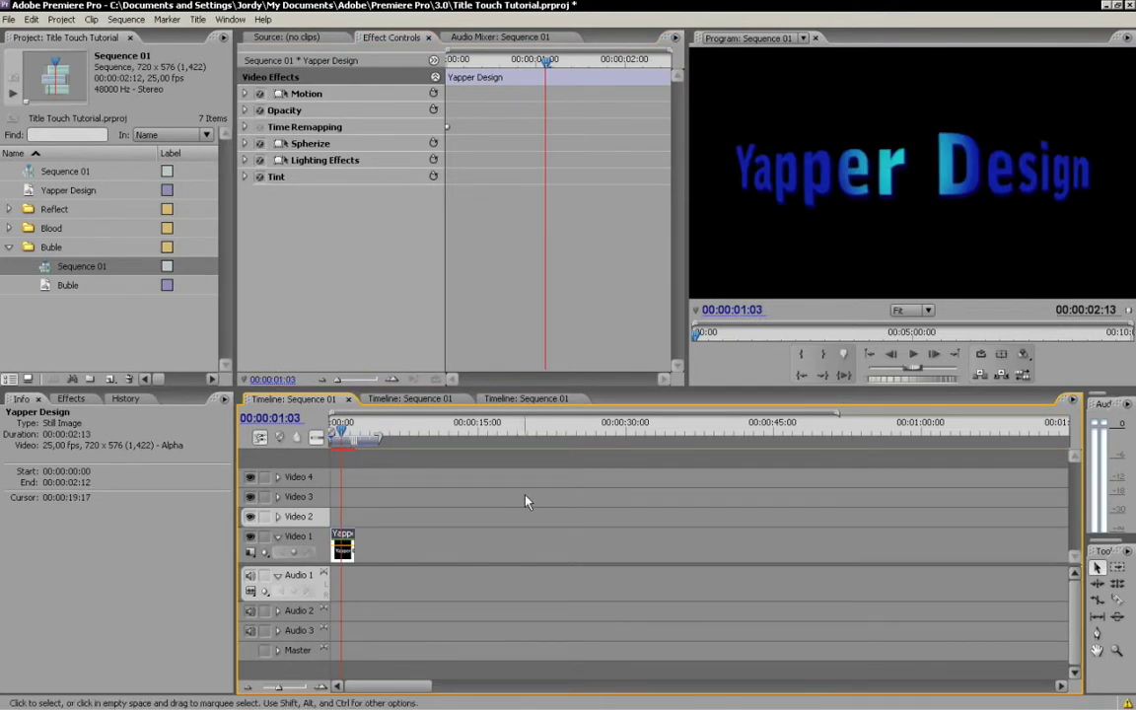
Collapse the Buble folder, then review and close the Title Touch template folder window
click(33, 311)
click(8, 247)
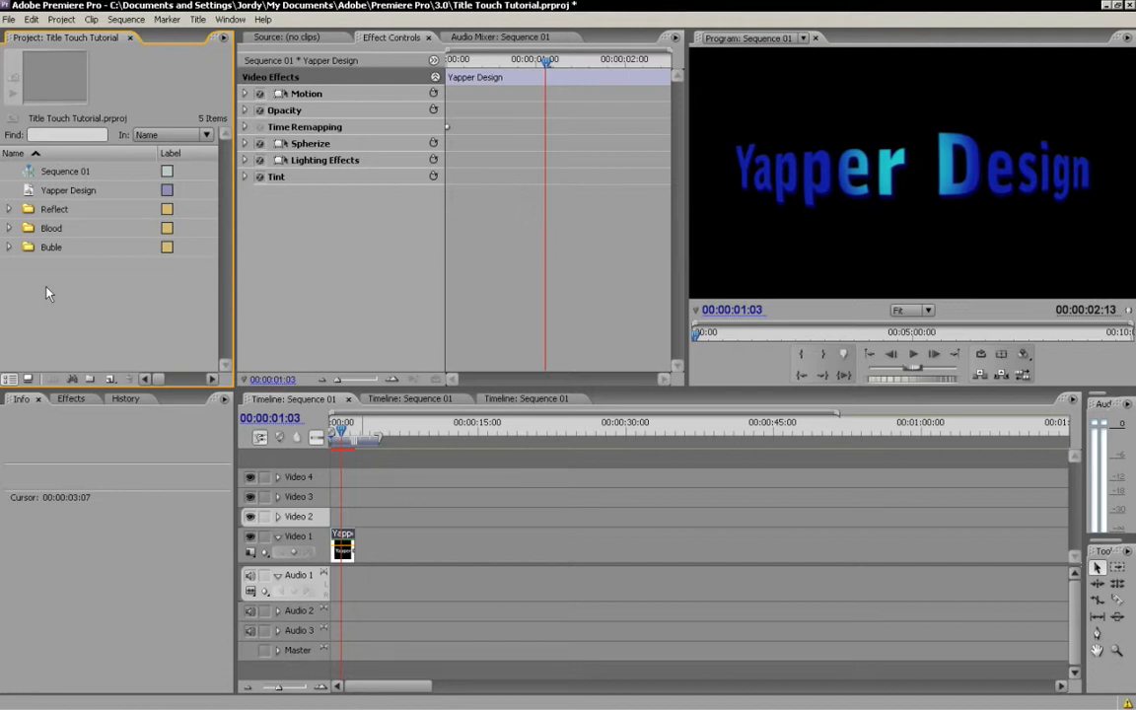
key(alt+Tab)
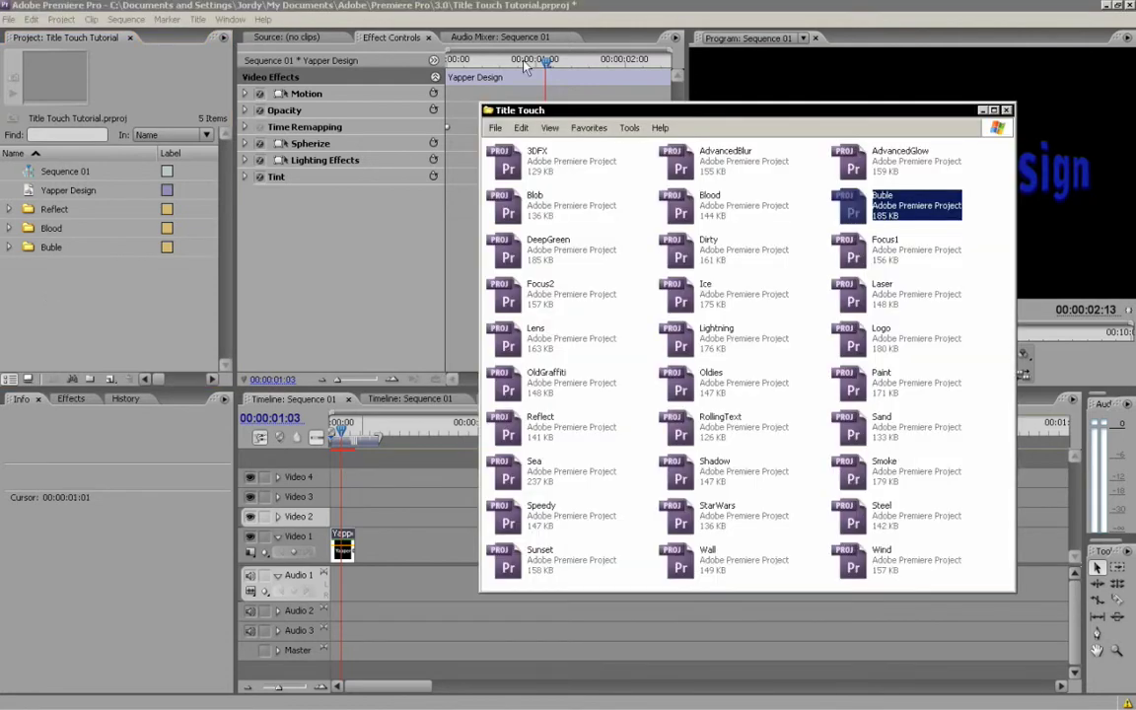
click(745, 219)
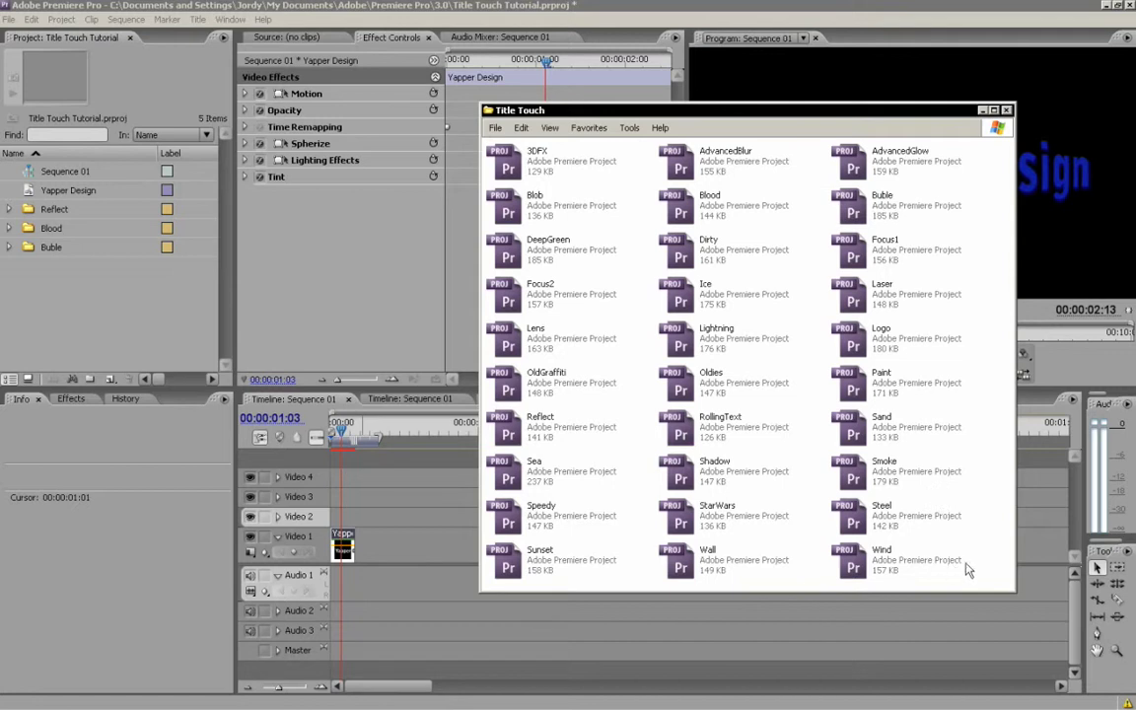
drag(968, 570, 488, 138)
click(990, 282)
click(983, 110)
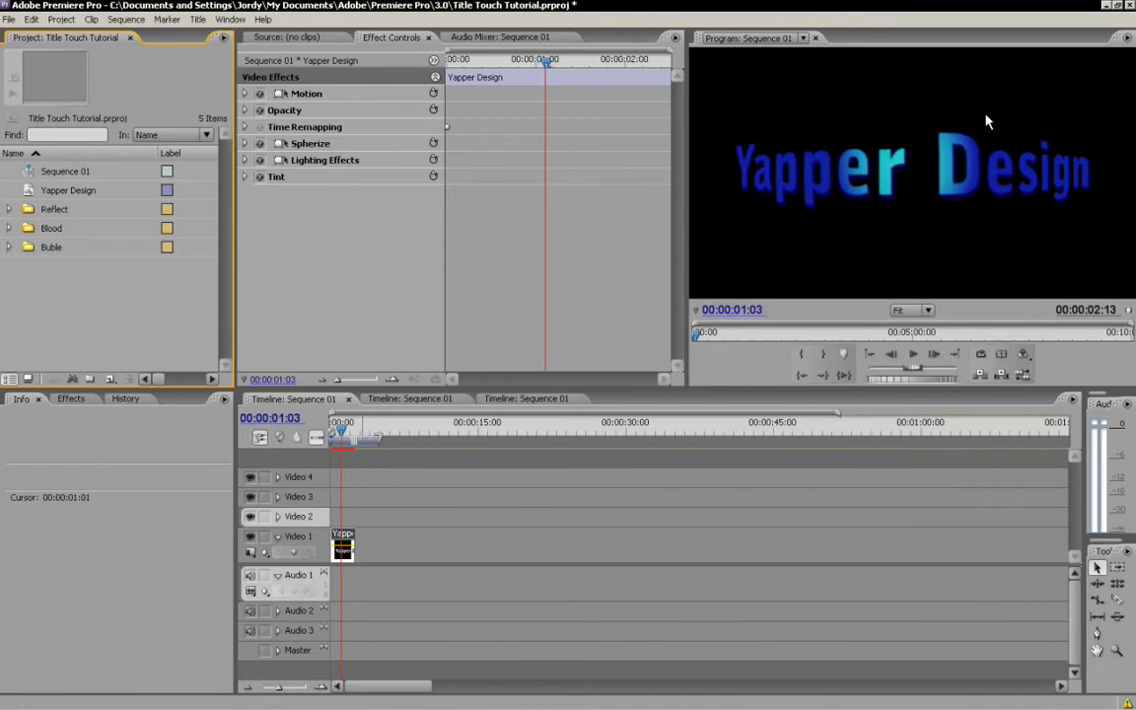